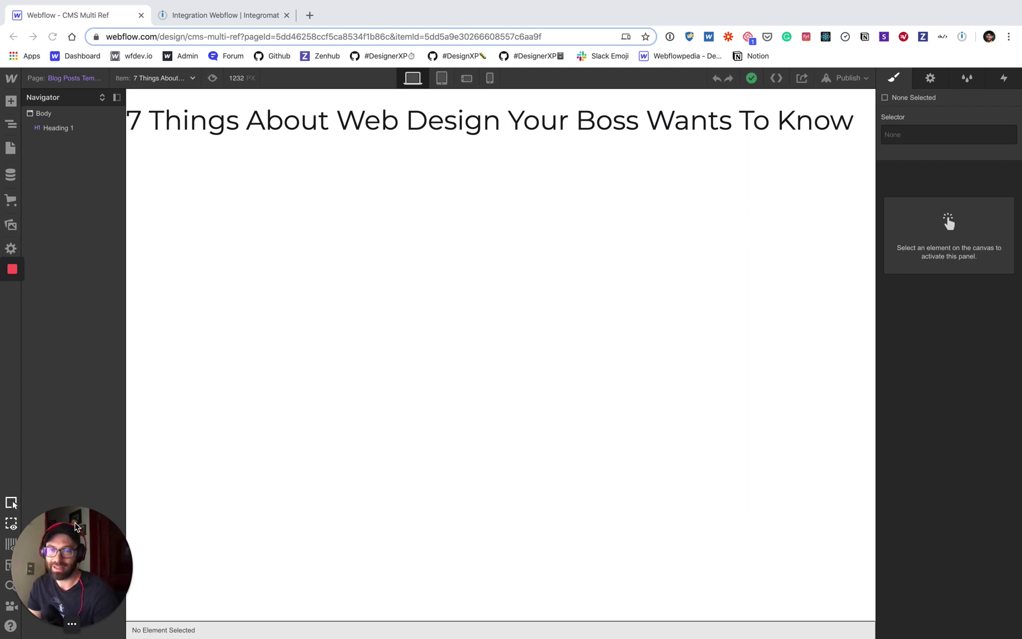
Bring the Blog Posts Template page, headed '7 Things About Web Design Your Boss Wants To Know', into view.
left_click_drag(76, 526, 928, 459)
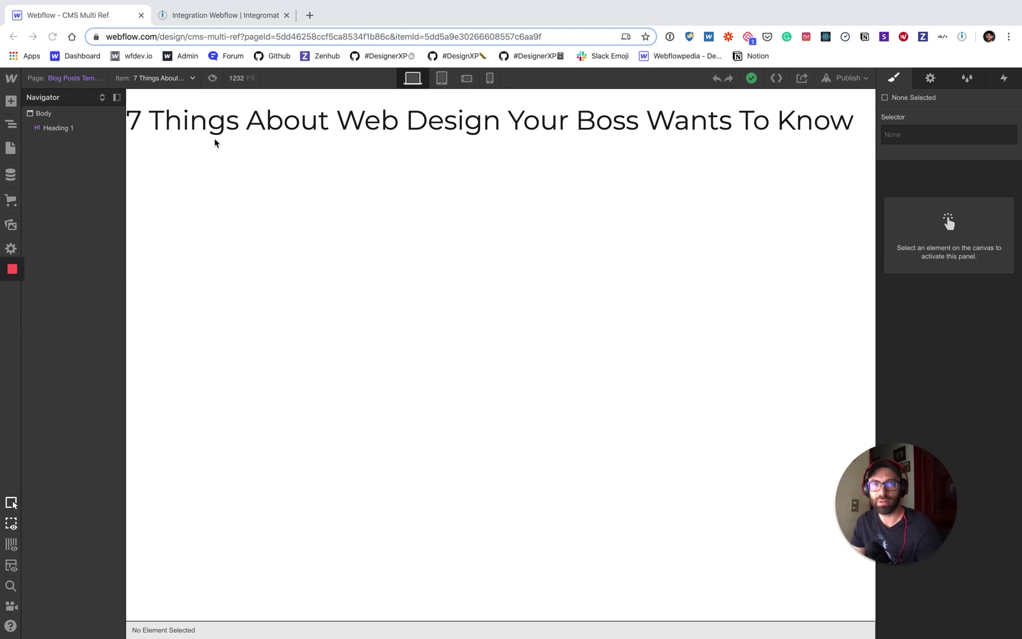
Preview '7 Must Have Tools', then '5 Great Web Design Resources', and select its itemId in the address.
left_click(182, 81)
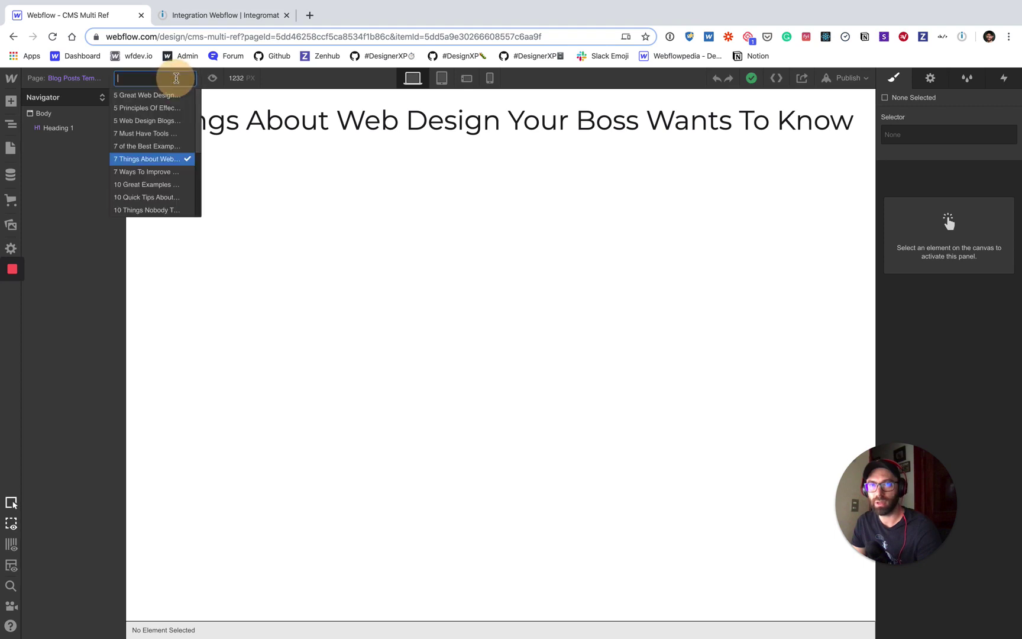
left_click(158, 132)
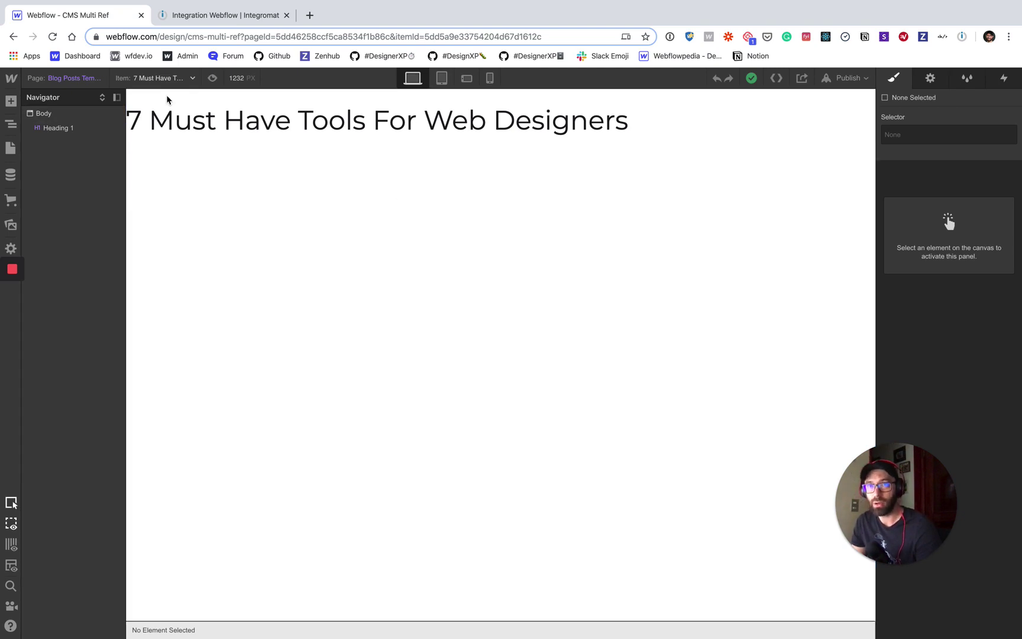
left_click(168, 77)
left_click(148, 95)
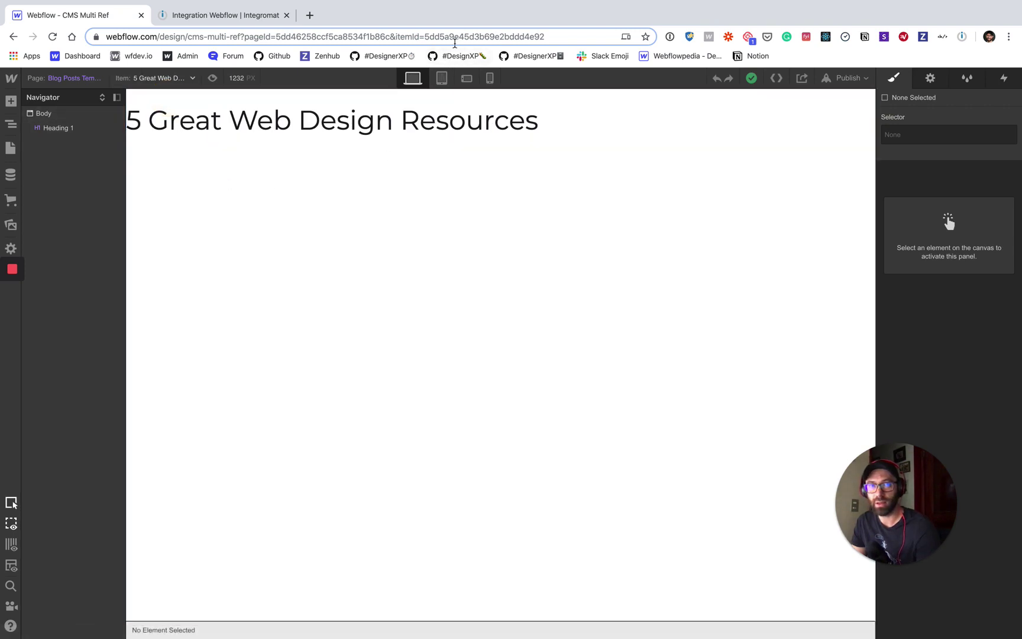
double_click(507, 39)
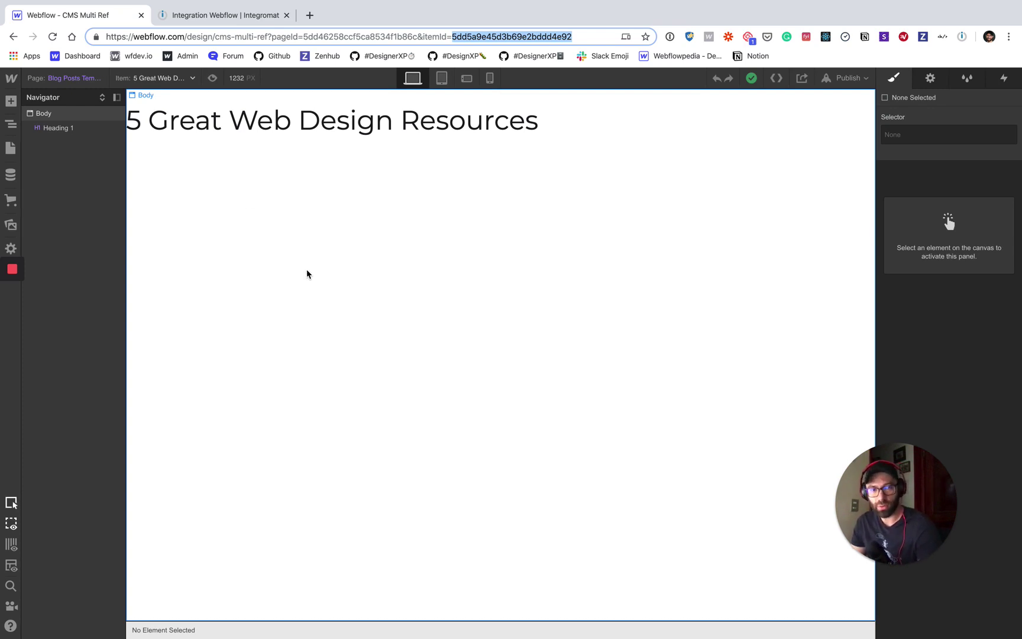
Add a plain-text field 'Put itemID here please' to Blog Posts and save the collection.
left_click(11, 176)
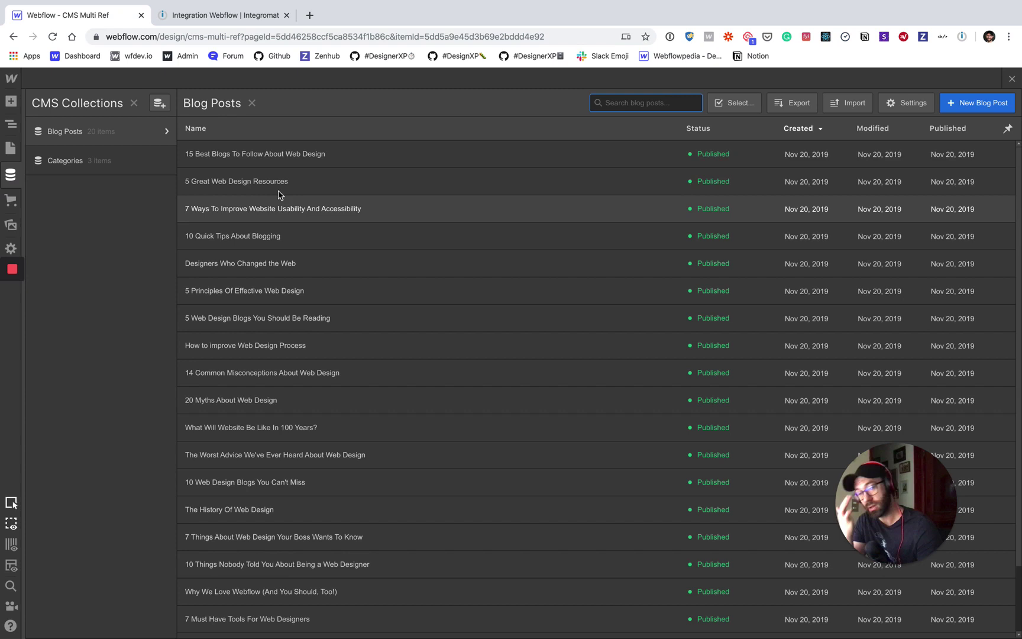
left_click(906, 103)
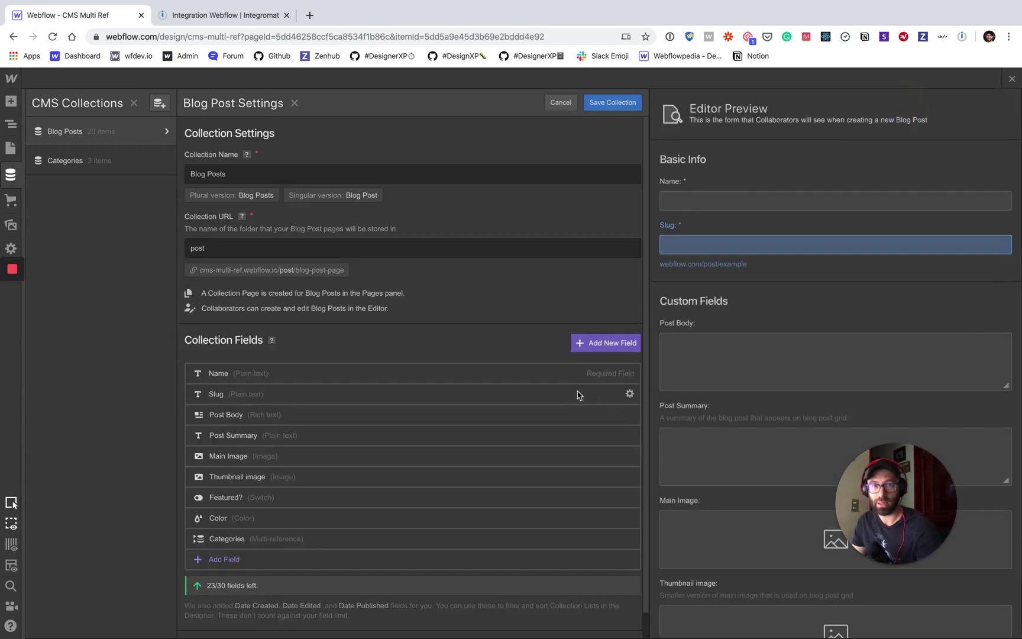
left_click(605, 343)
left_click(239, 388)
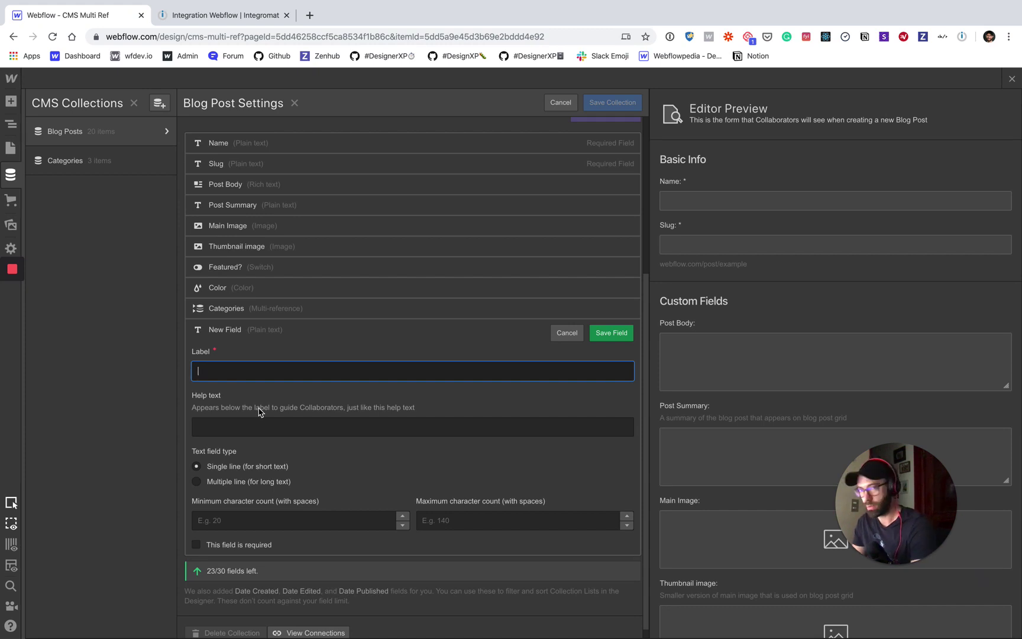
type("Put i")
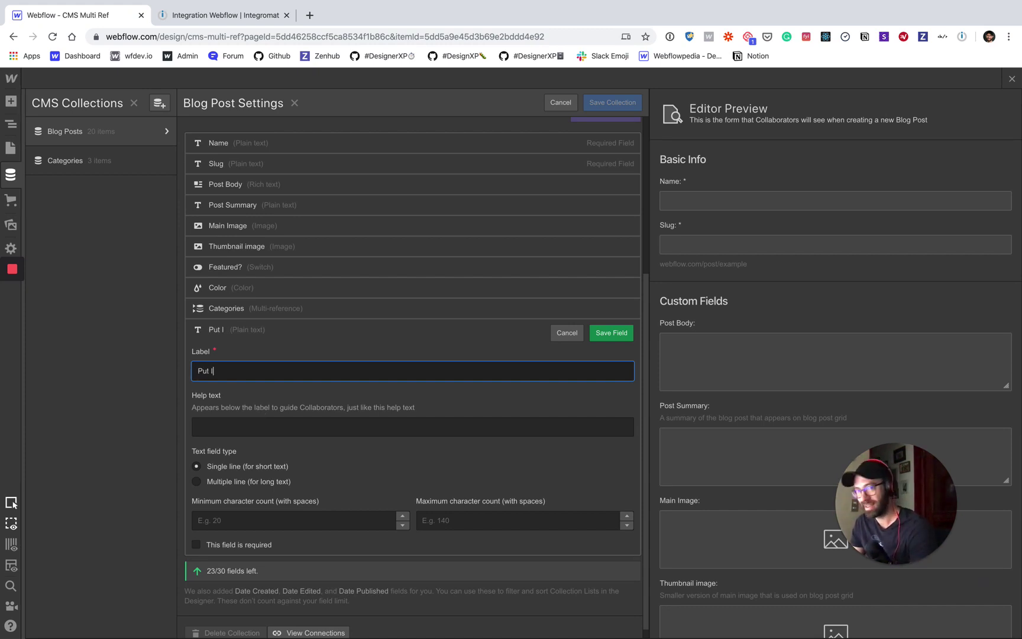
type("temID")
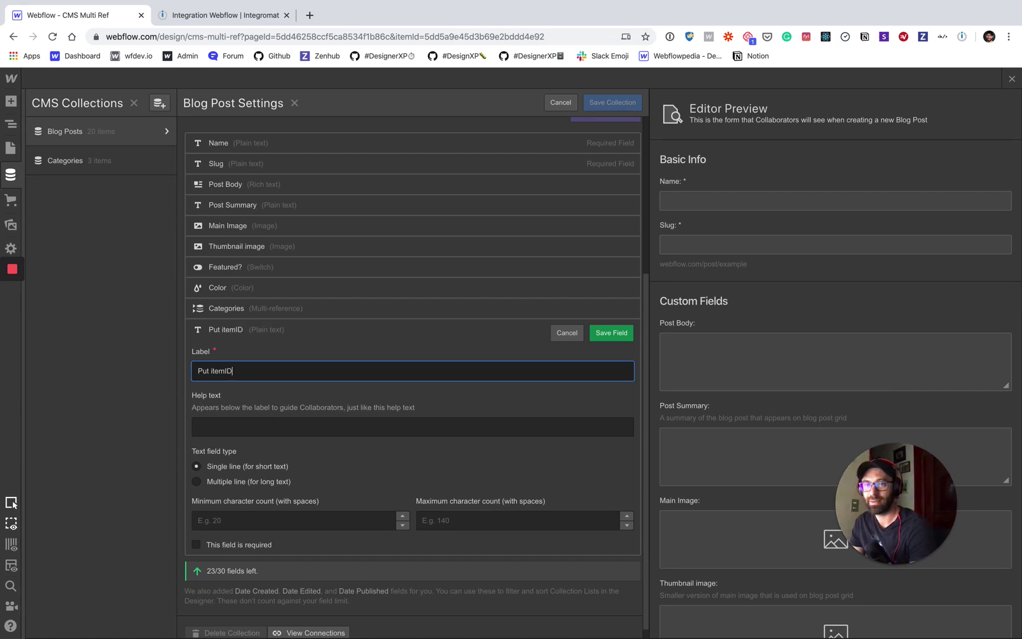
type(" here please")
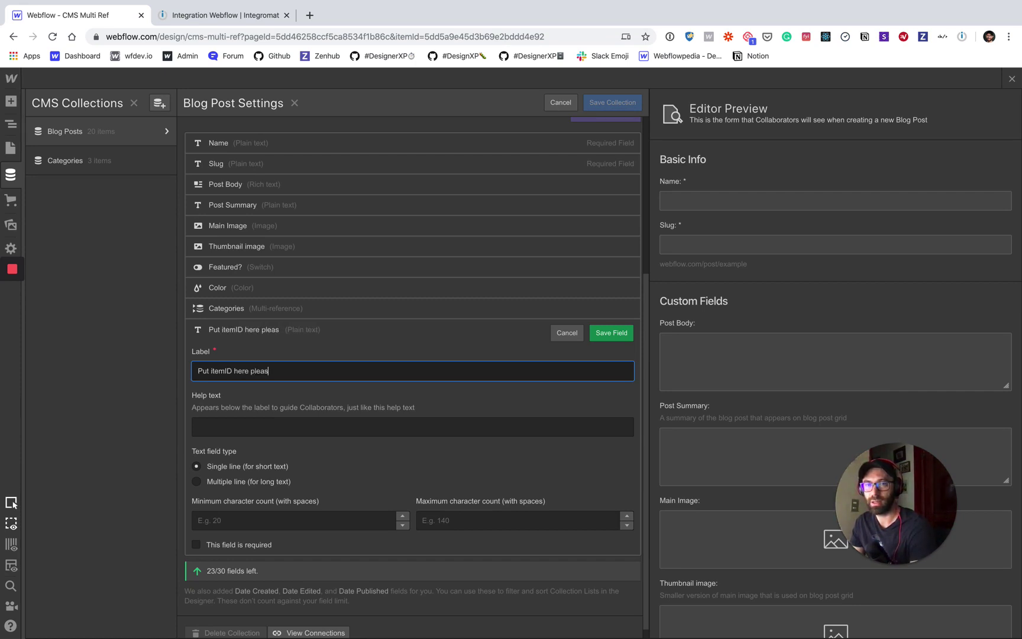
left_click(612, 333)
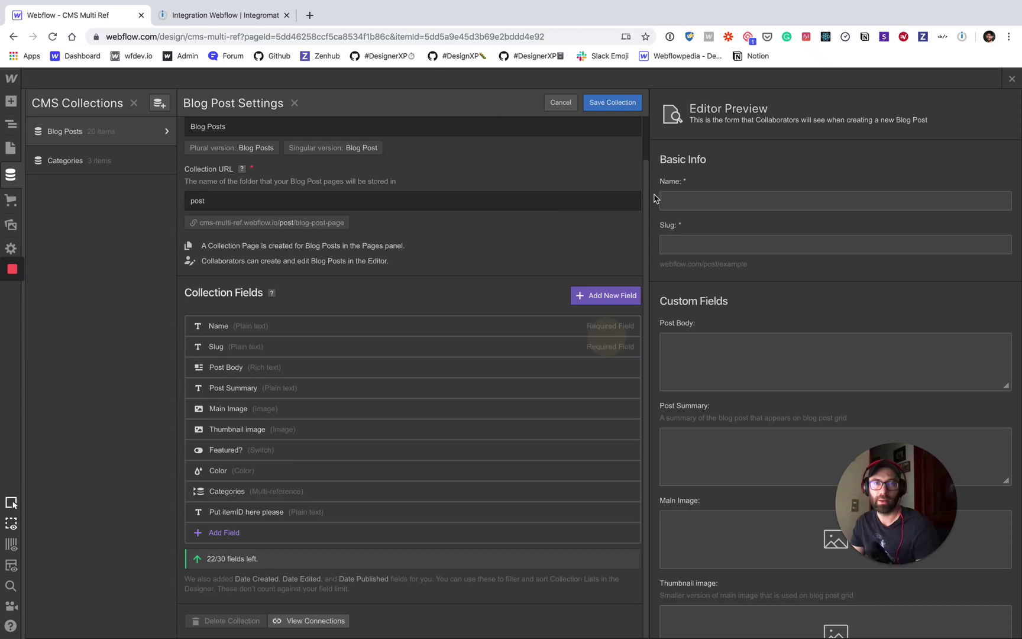
left_click(629, 107)
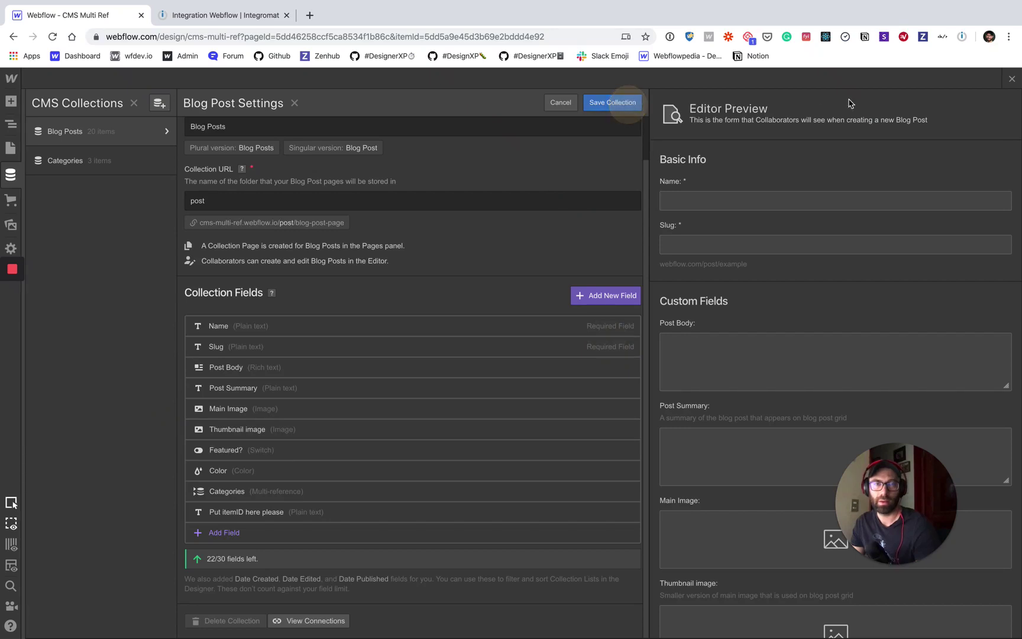
left_click(1013, 79)
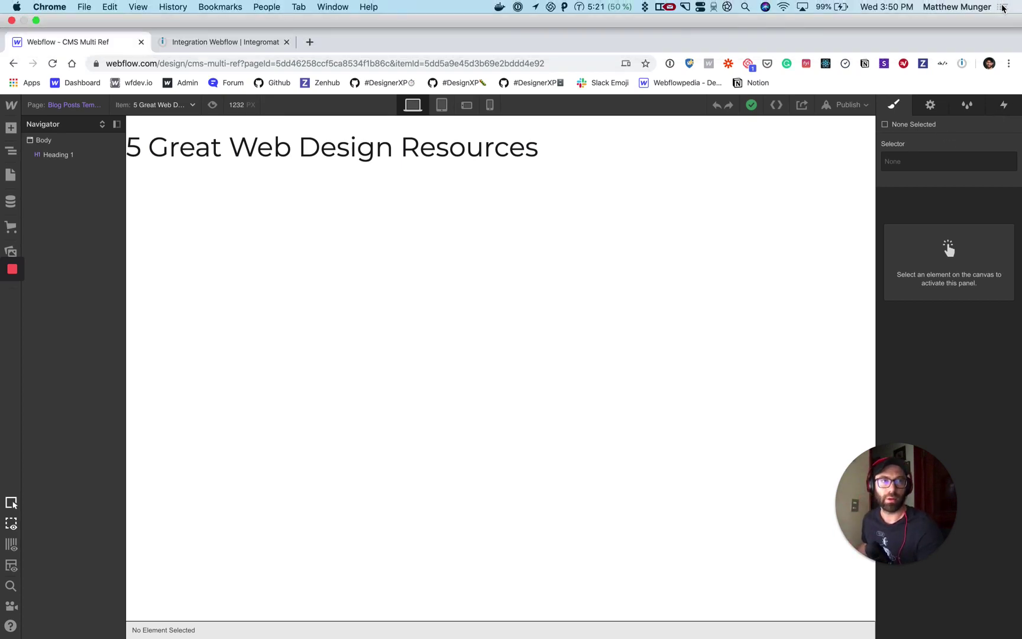
Give the Categories collection a plain-text field 'itemID goes here' and save it.
left_click(1004, 7)
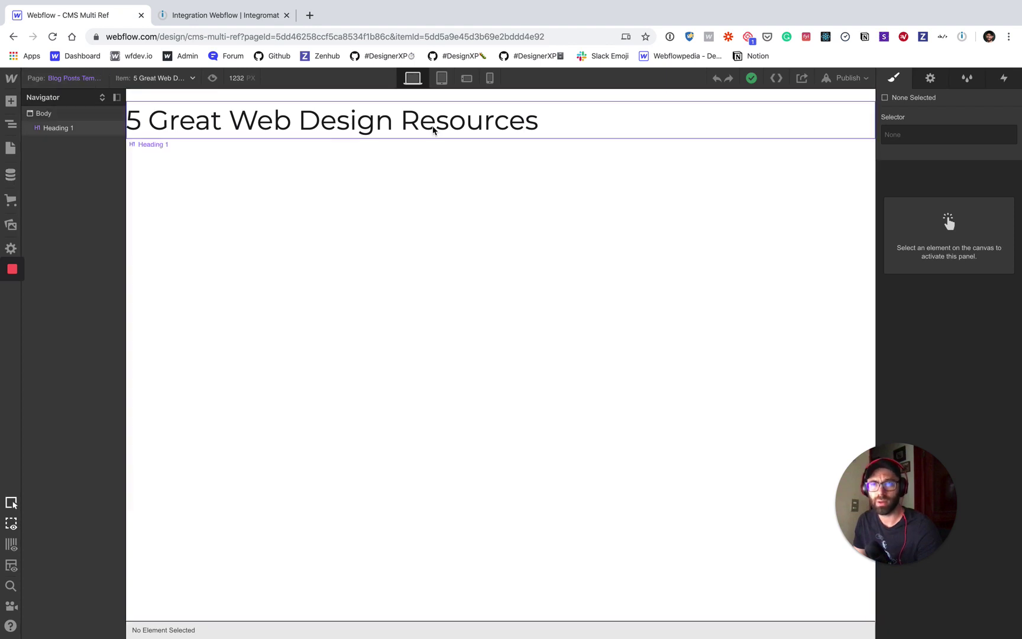
left_click(17, 178)
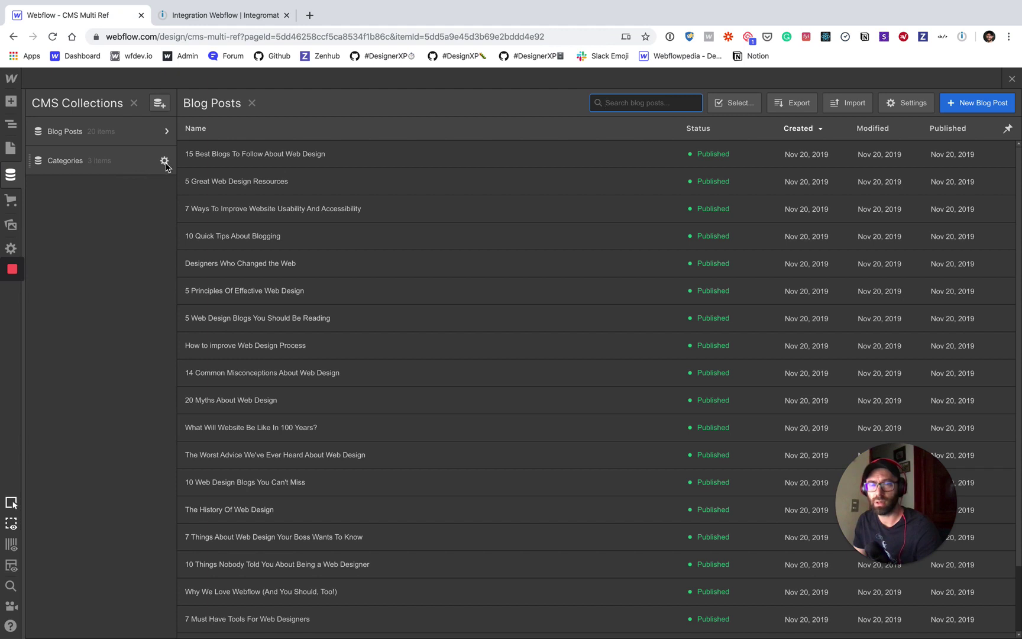
left_click(164, 162)
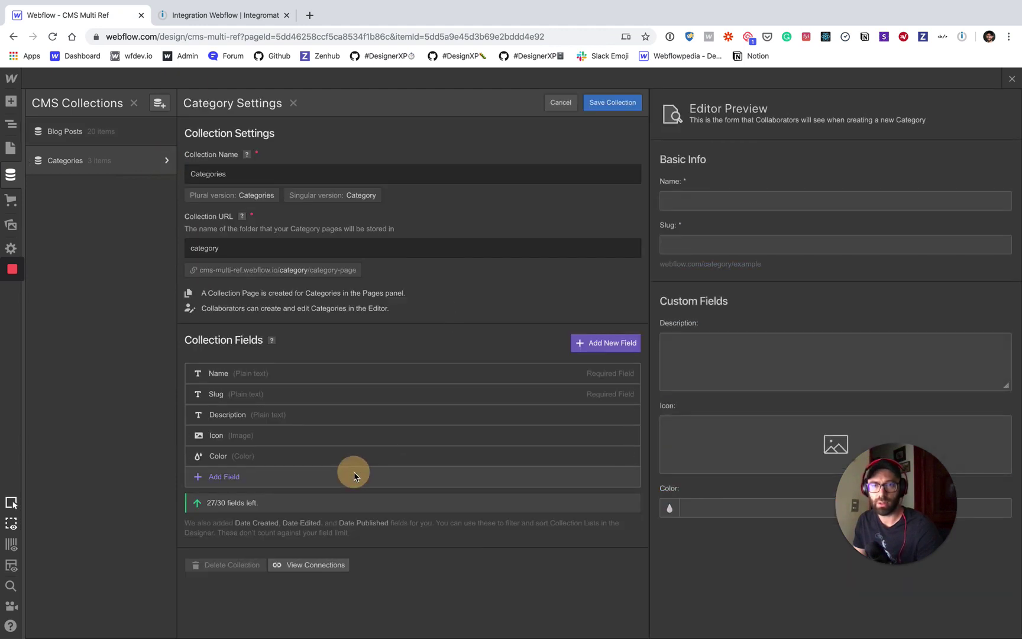
left_click(354, 477)
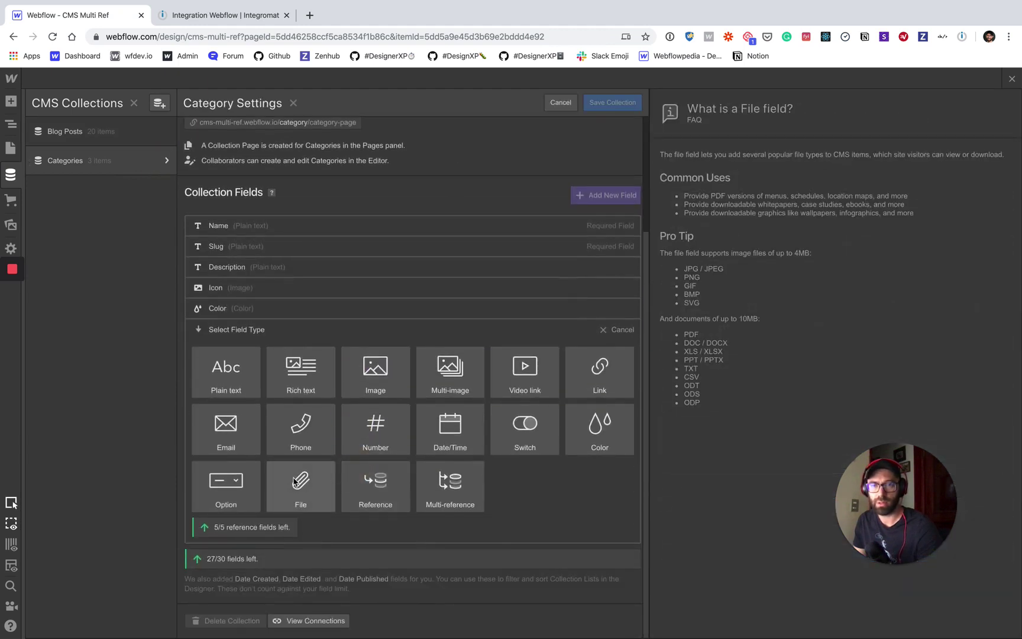
left_click(258, 375)
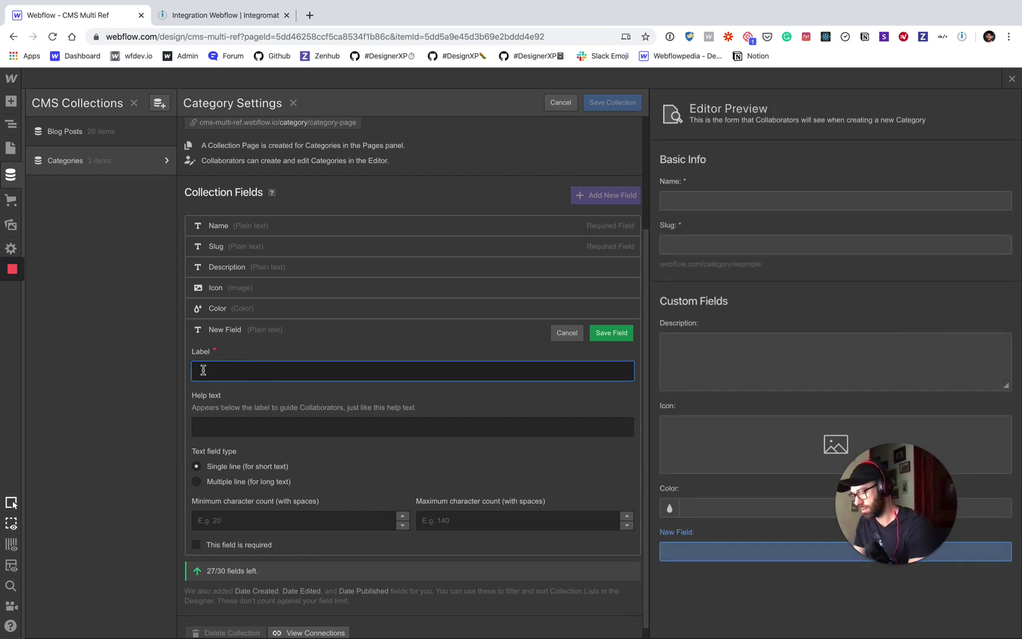
type("item")
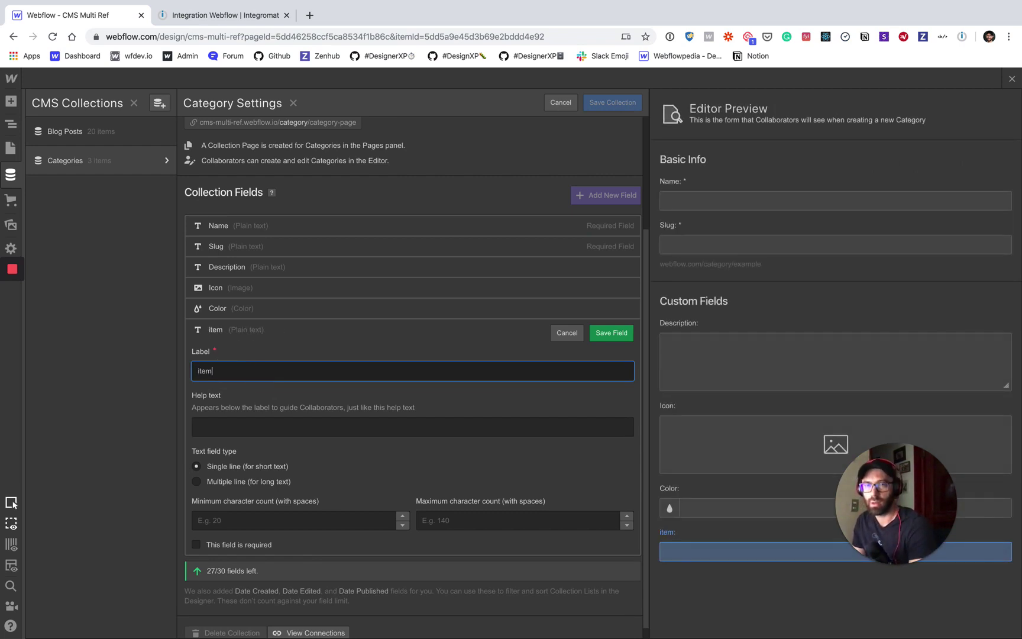
type("ID goes here")
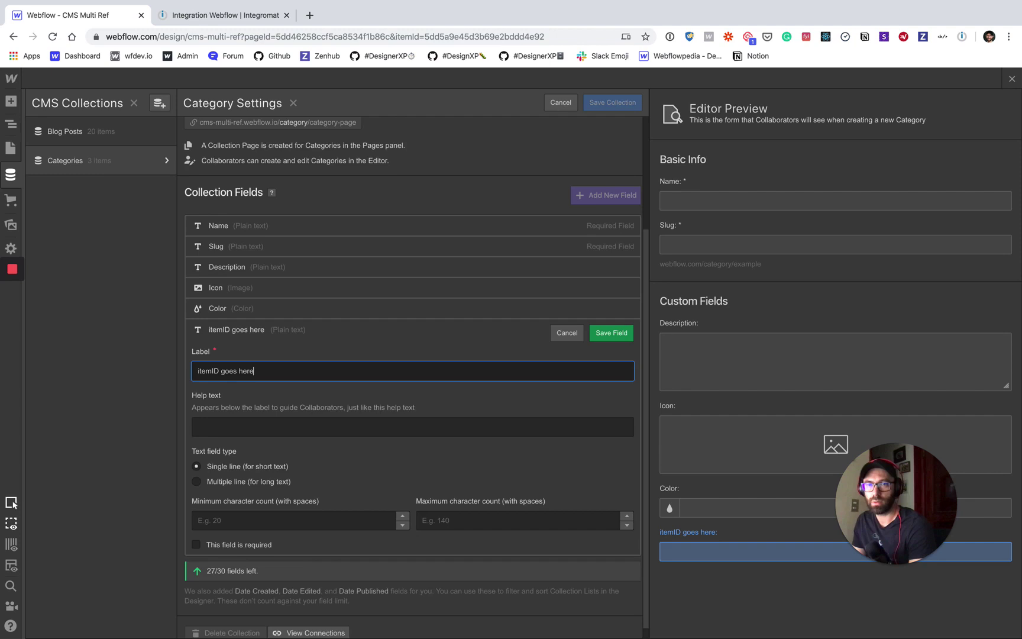
key("Return")
left_click(621, 103)
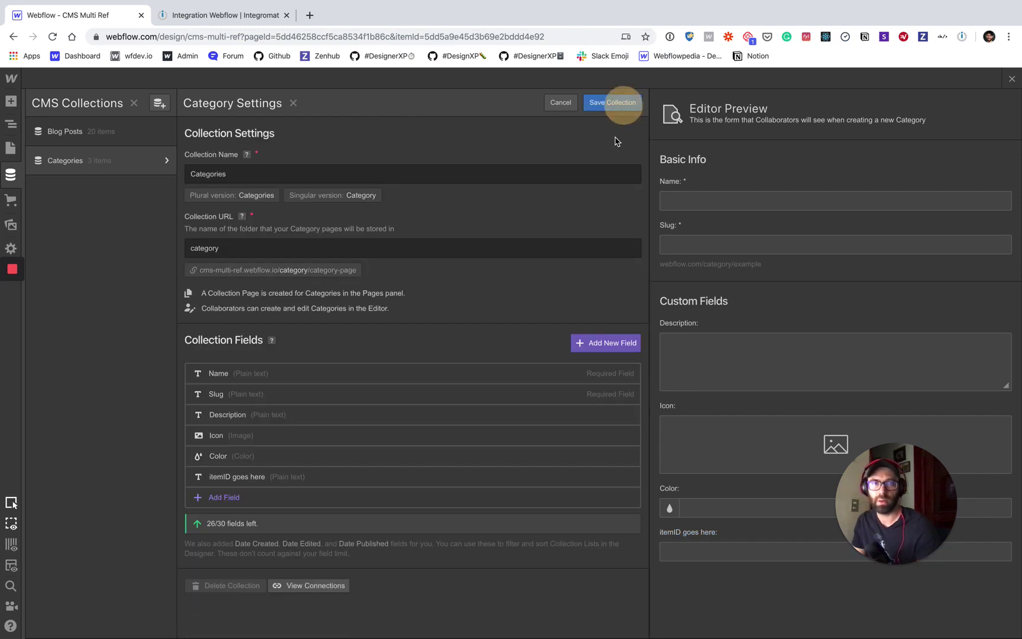
left_click(1012, 79)
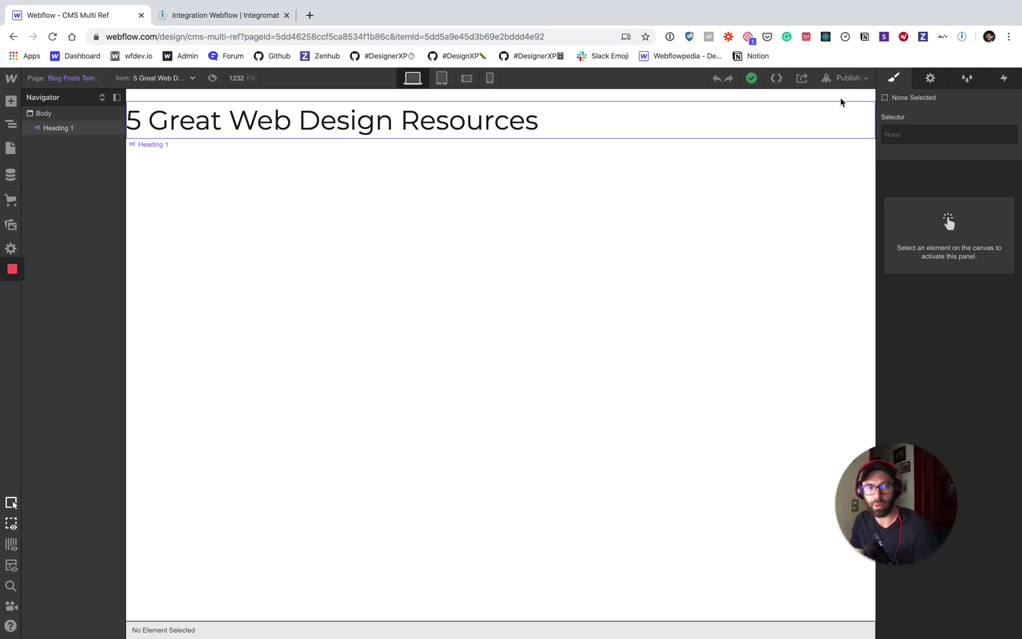
Publish the site to cms-multi-ref.webflow.io and go back to the Integromat scenario.
left_click(851, 79)
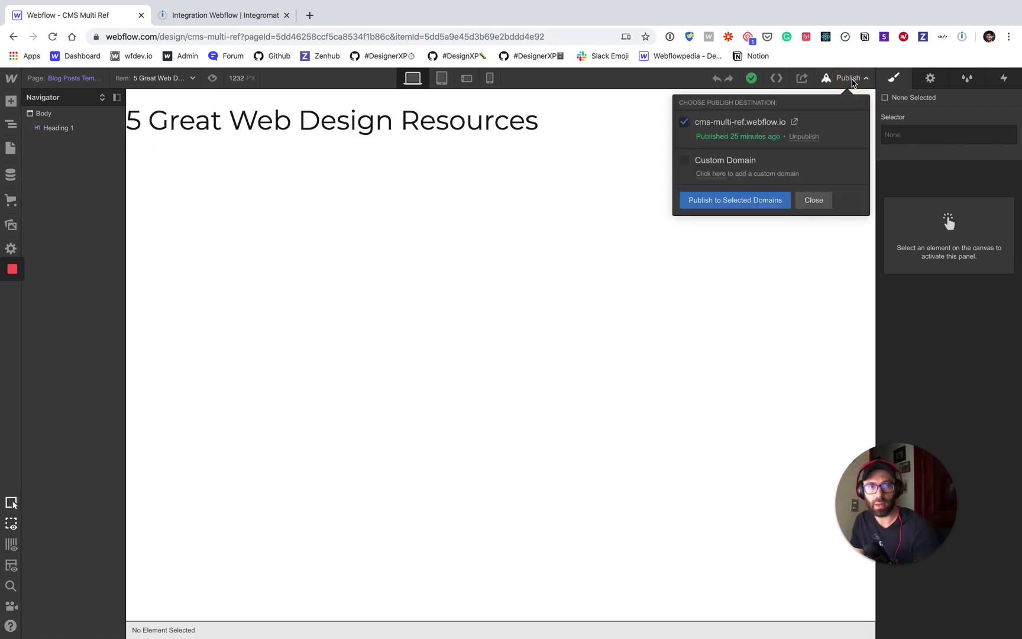
left_click(734, 204)
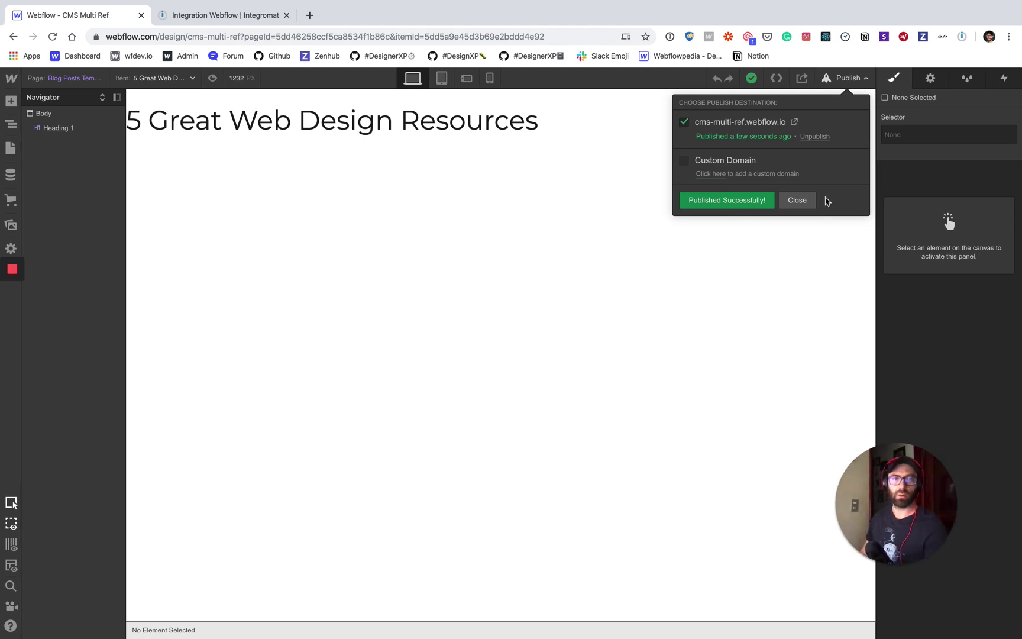
left_click(798, 201)
left_click(217, 15)
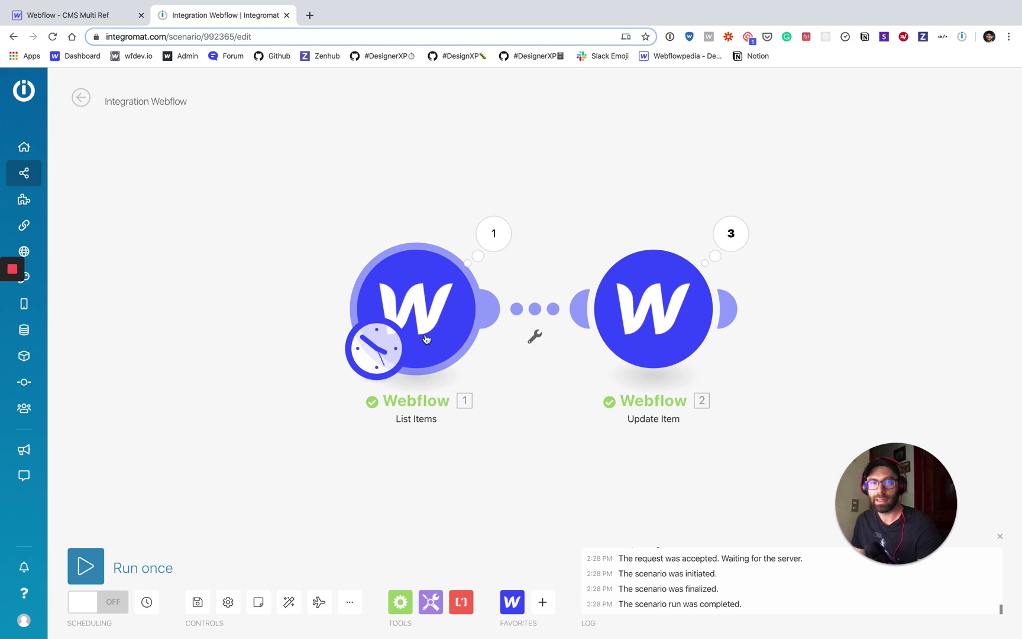
Delete the old first module and replace it with a new Webflow List Items module.
right_click(414, 302)
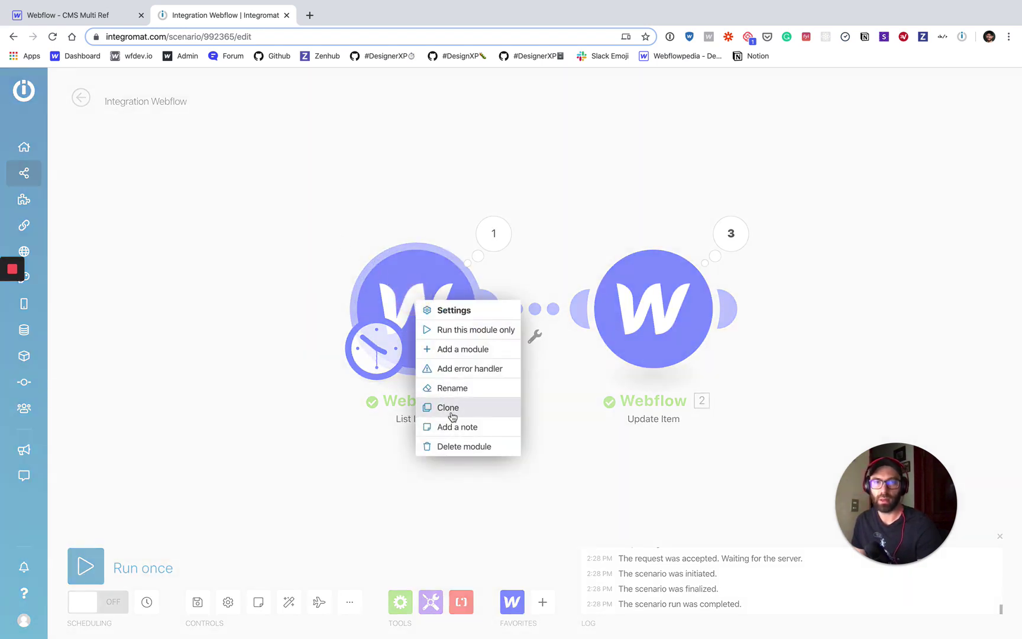
left_click(471, 447)
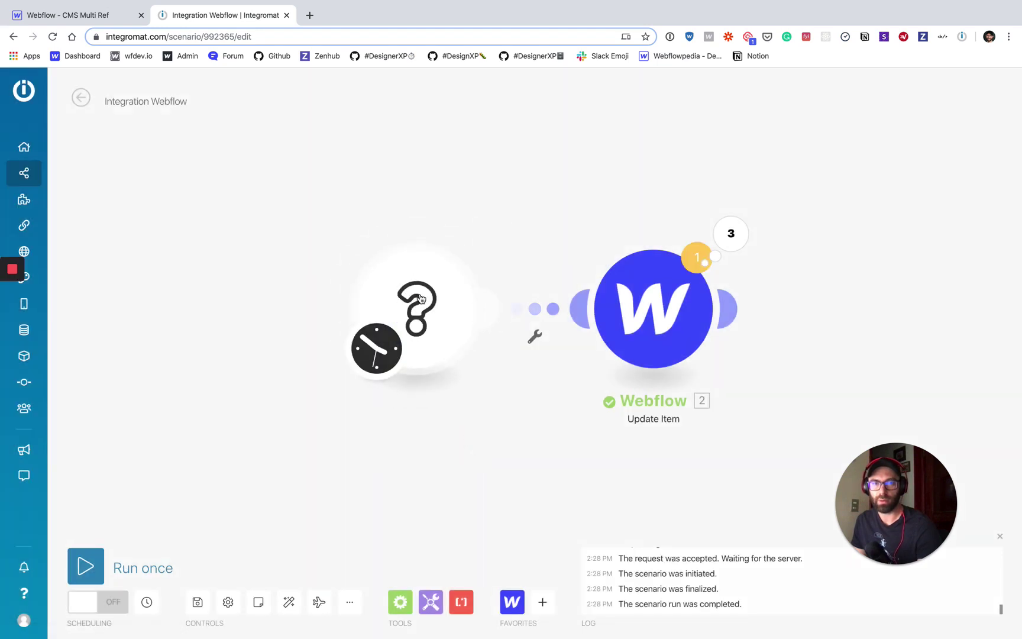
left_click(419, 297)
left_click(620, 285)
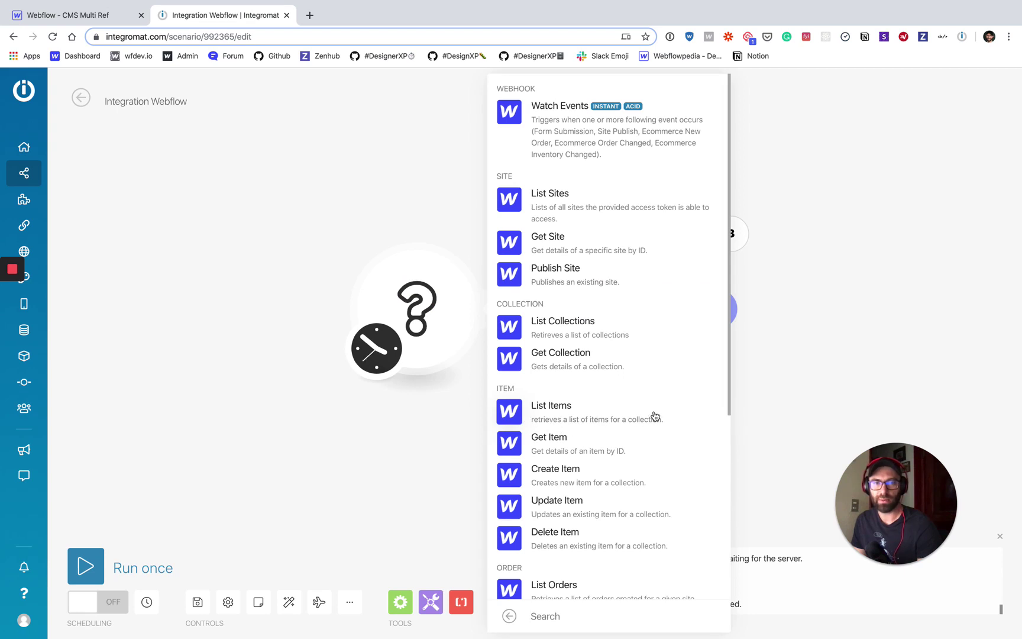
left_click(591, 420)
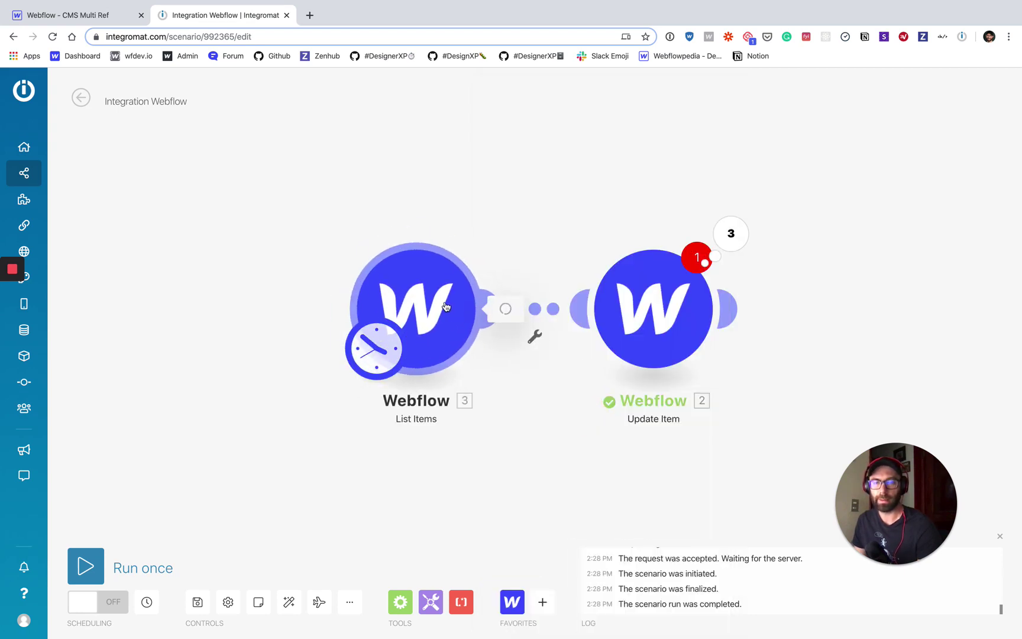
Point List Items at site CMS Multi Ref, collection Categories, with a limit of 20.
left_click(417, 317)
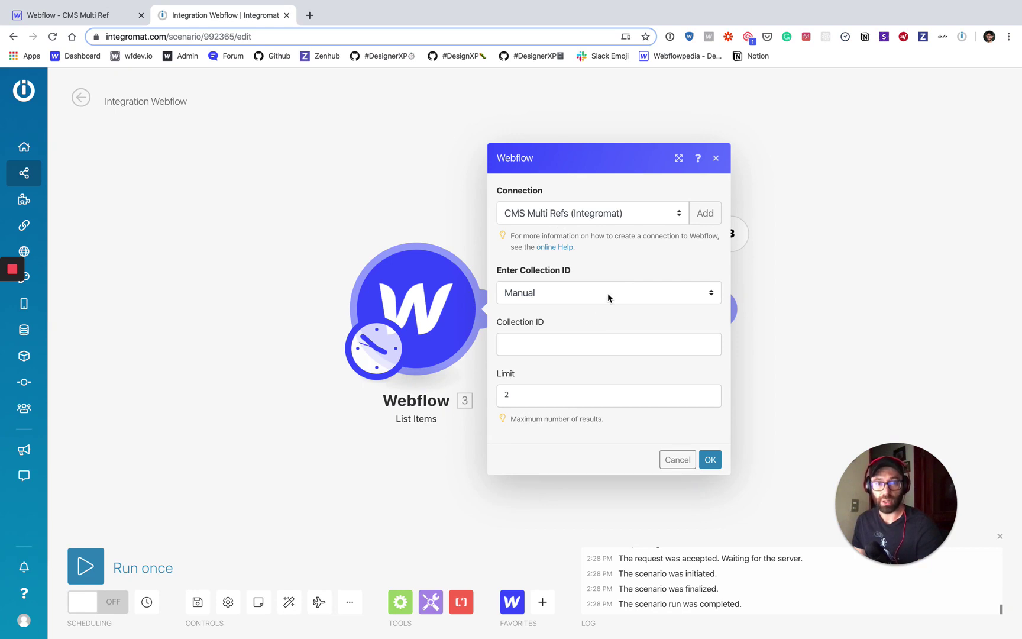
left_click(639, 296)
left_click(644, 283)
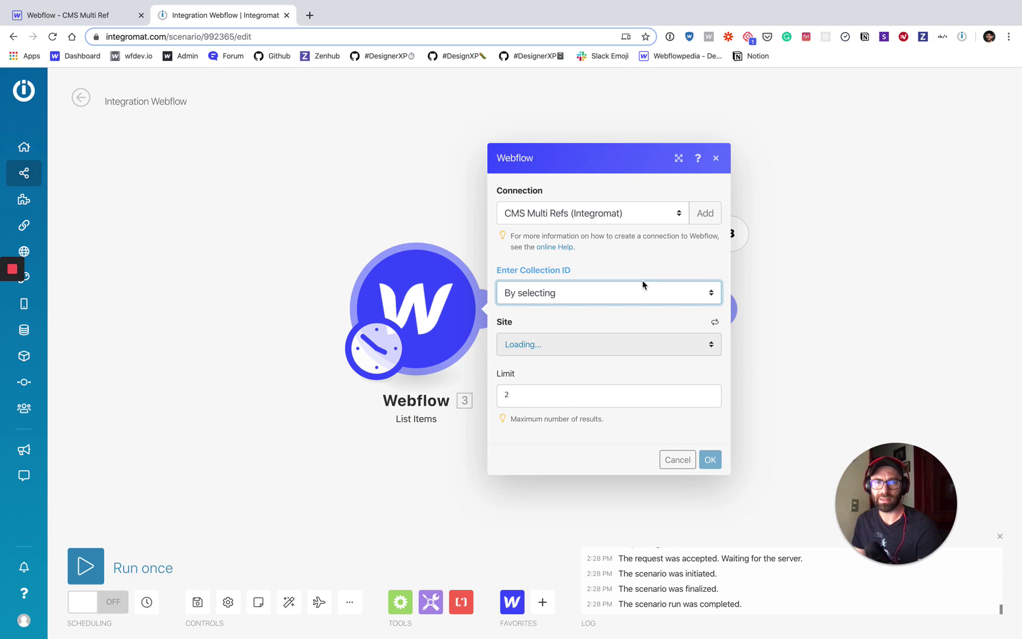
left_click(625, 353)
left_click(621, 357)
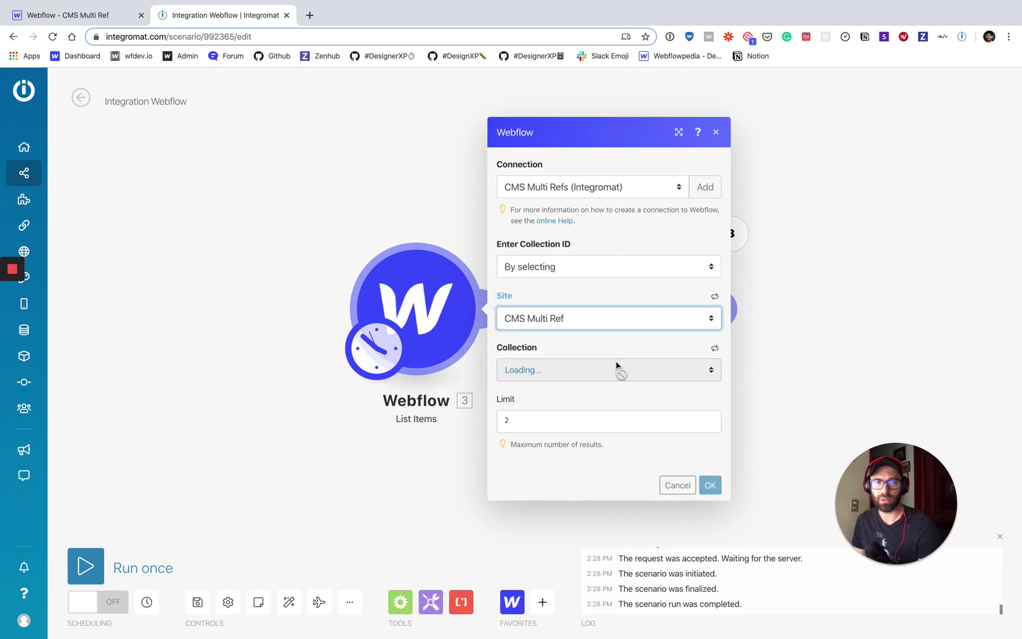
left_click(618, 368)
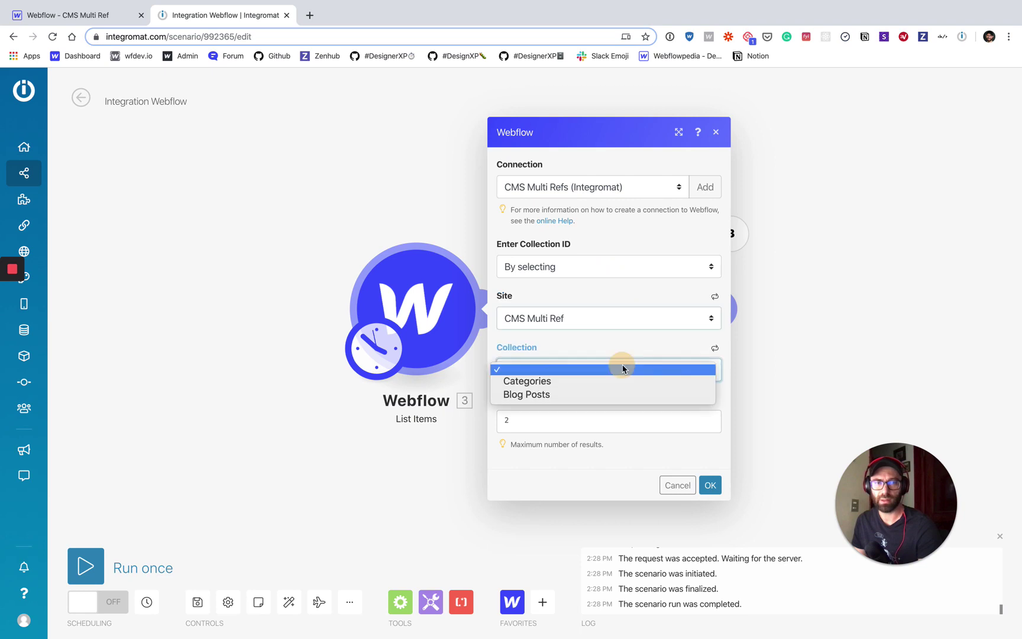
left_click(613, 384)
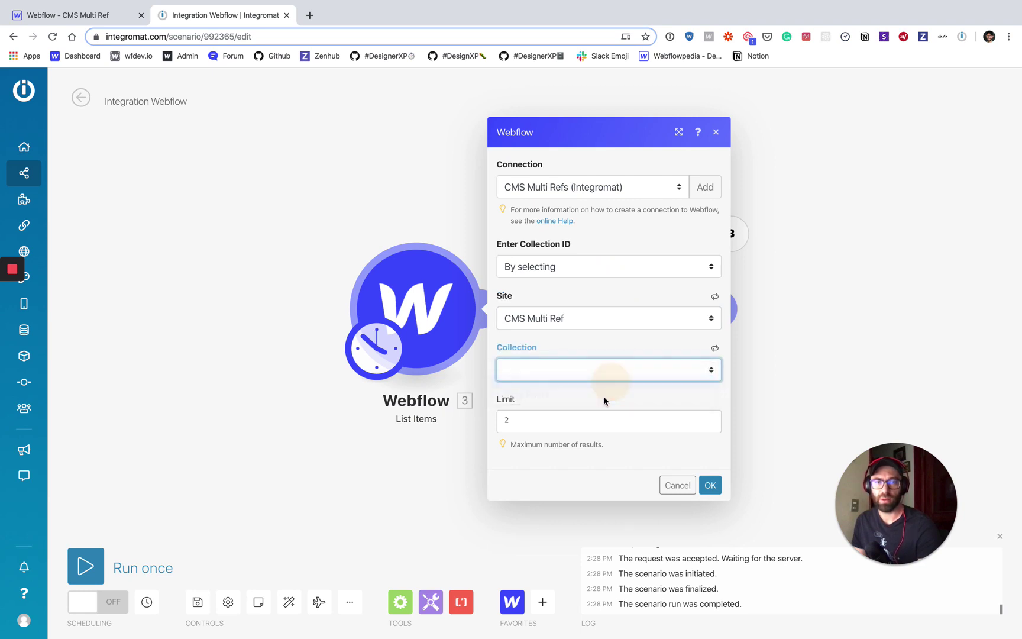
left_click(580, 416)
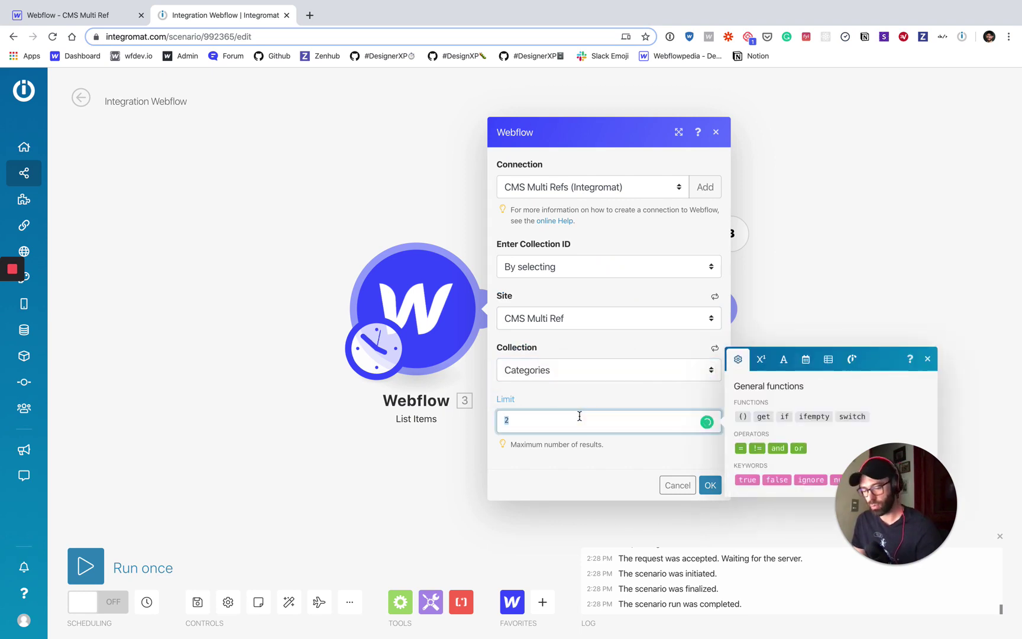
type("20")
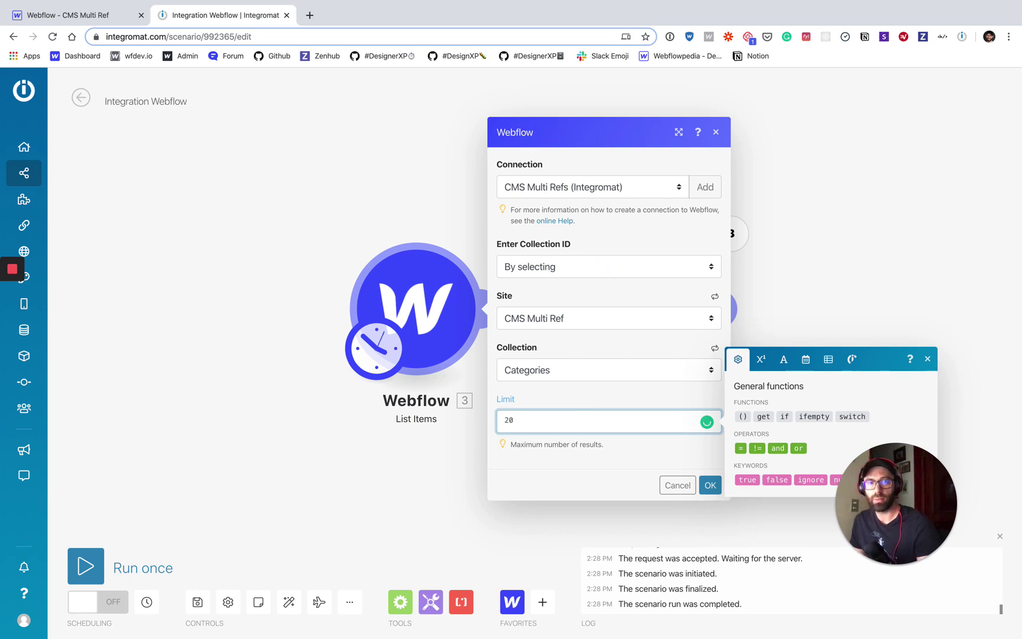
left_click(583, 401)
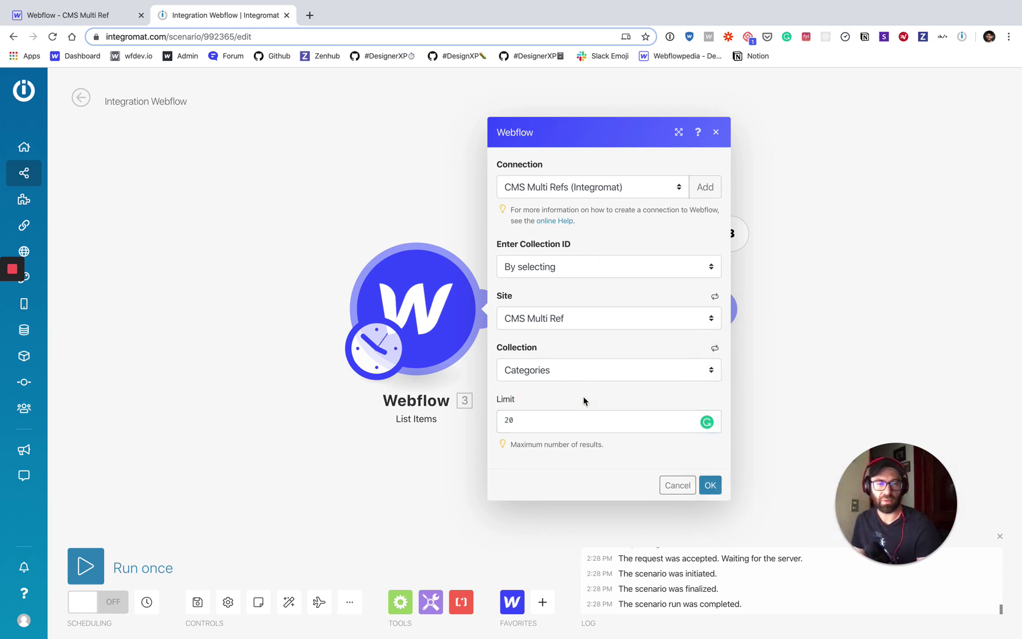
Save the List Items settings and set the scenario schedule to run once.
left_click(710, 485)
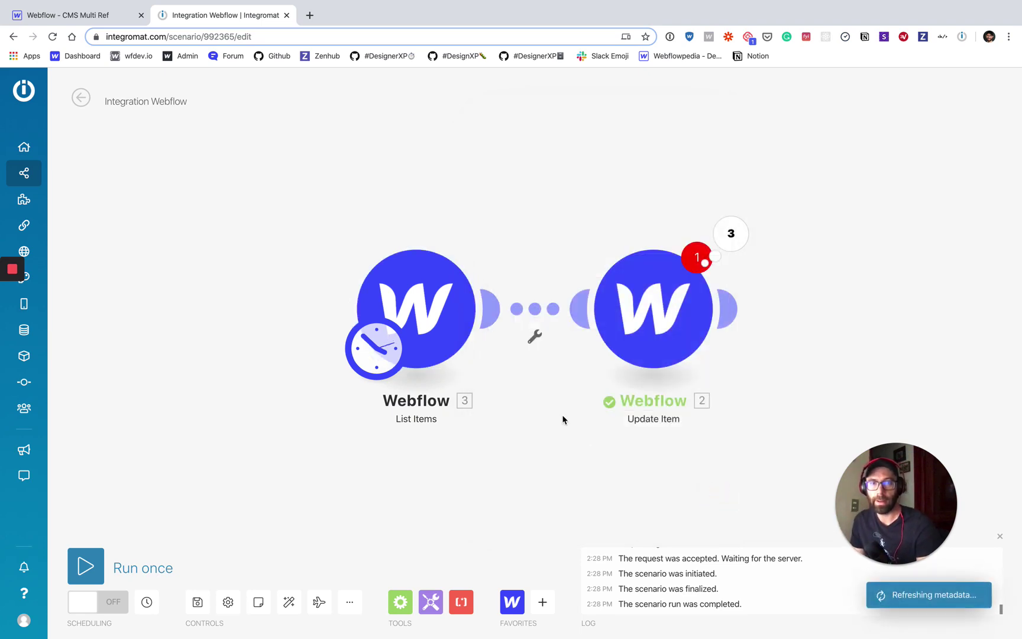
left_click(378, 363)
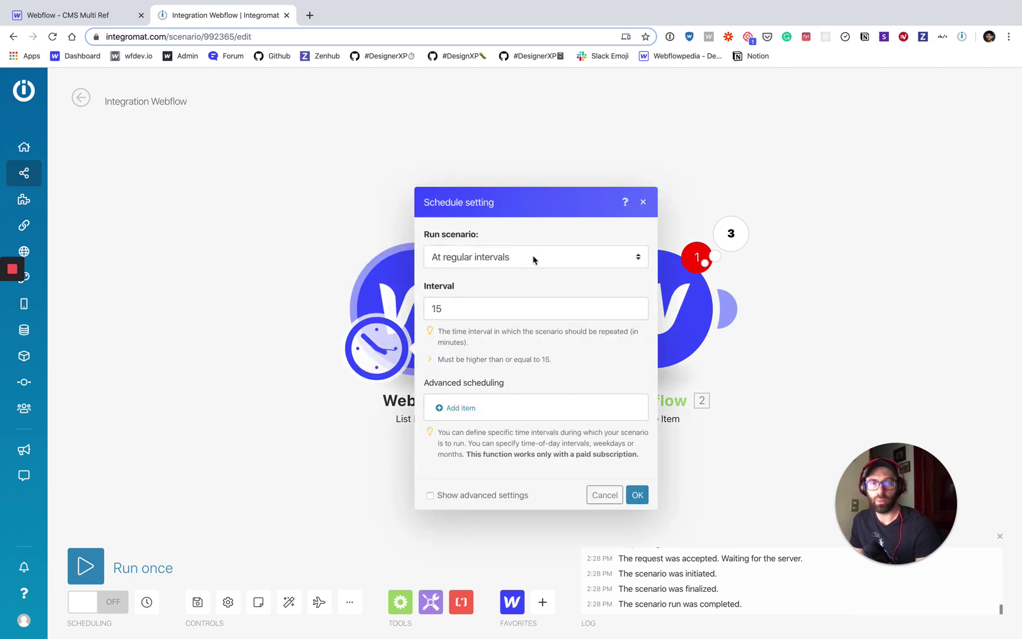
left_click(533, 260)
left_click(527, 269)
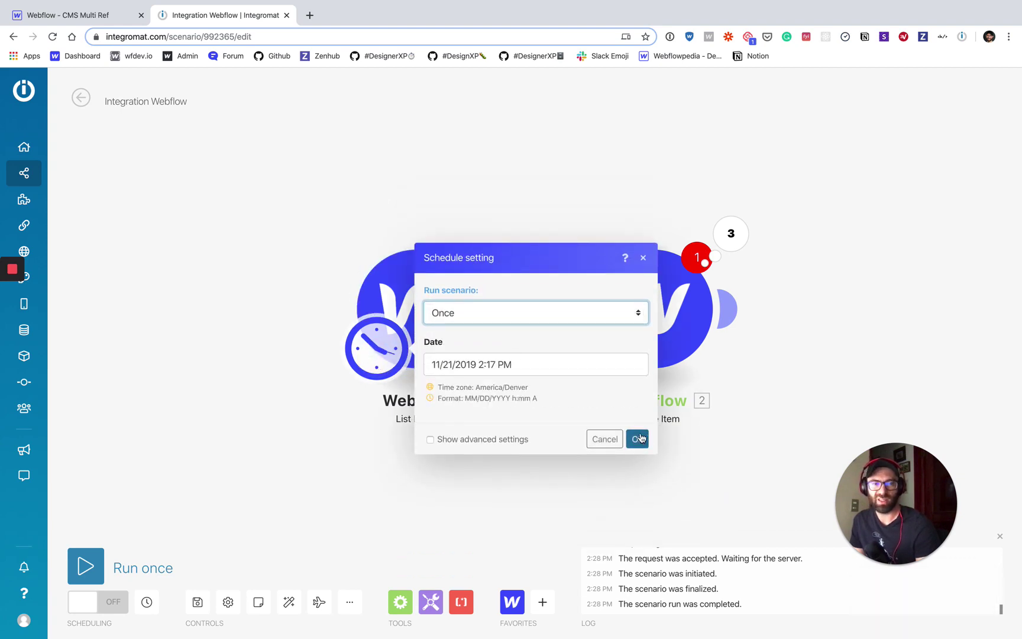
left_click(641, 439)
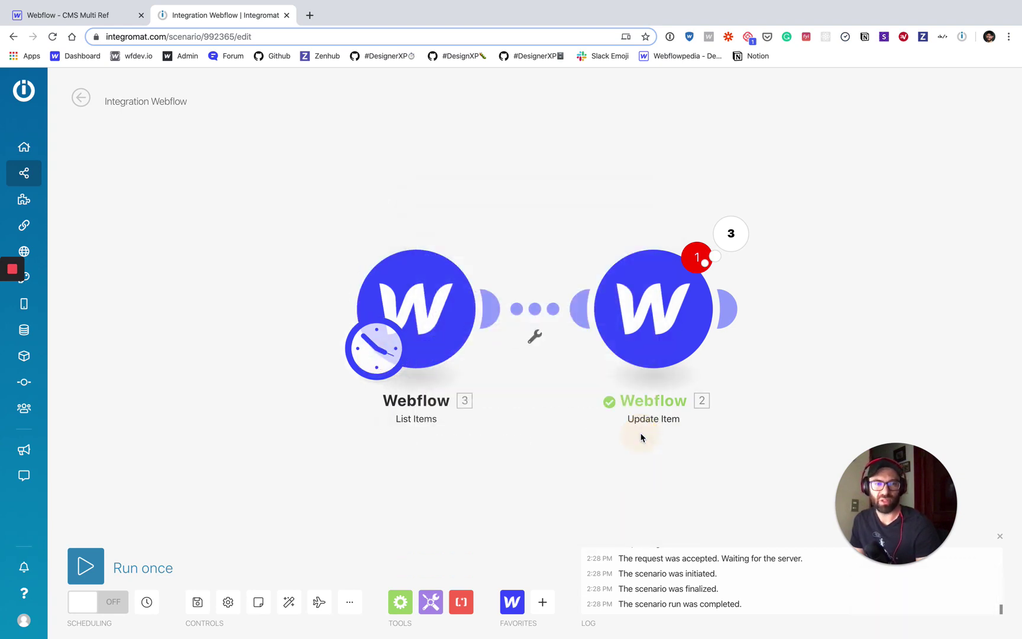
Delete the old Update Item module.
left_click(644, 315)
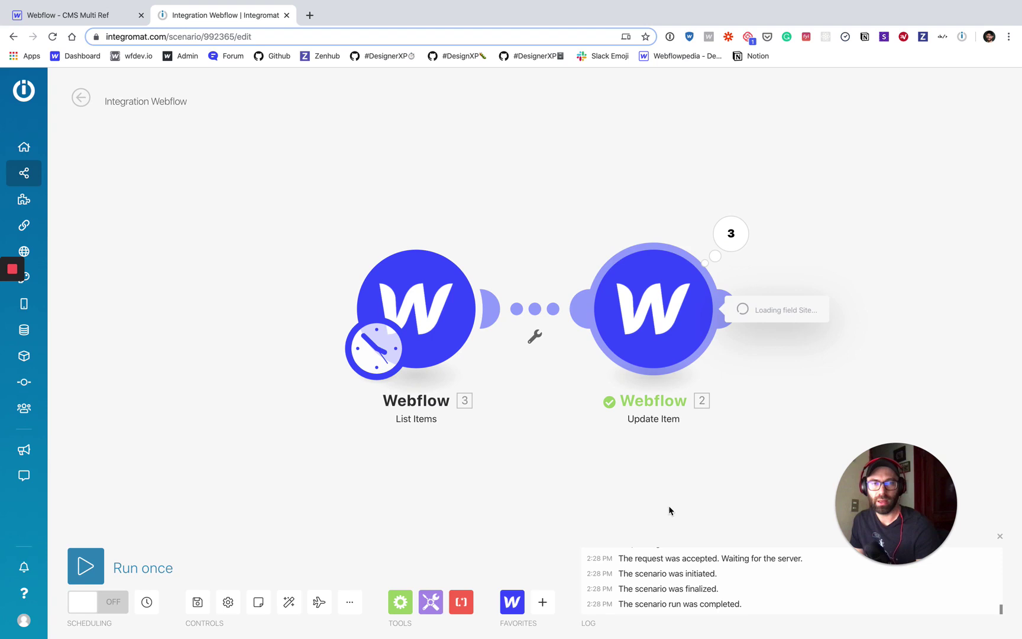
right_click(658, 321)
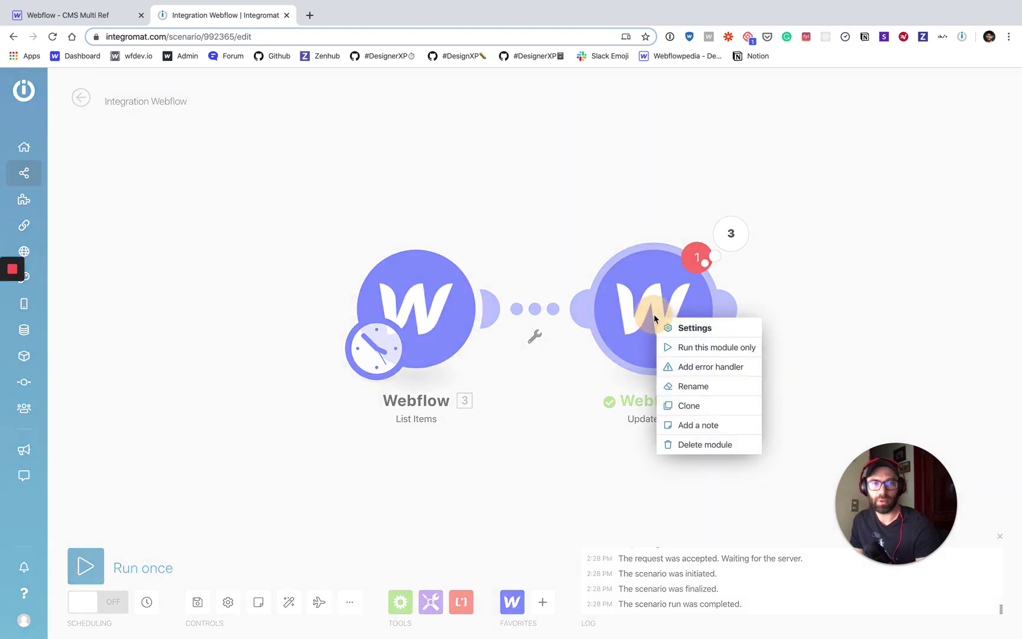
left_click(709, 445)
Add a Webflow Update Item module after List Items for CMS Multi Ref's Categories collection.
left_click(497, 309)
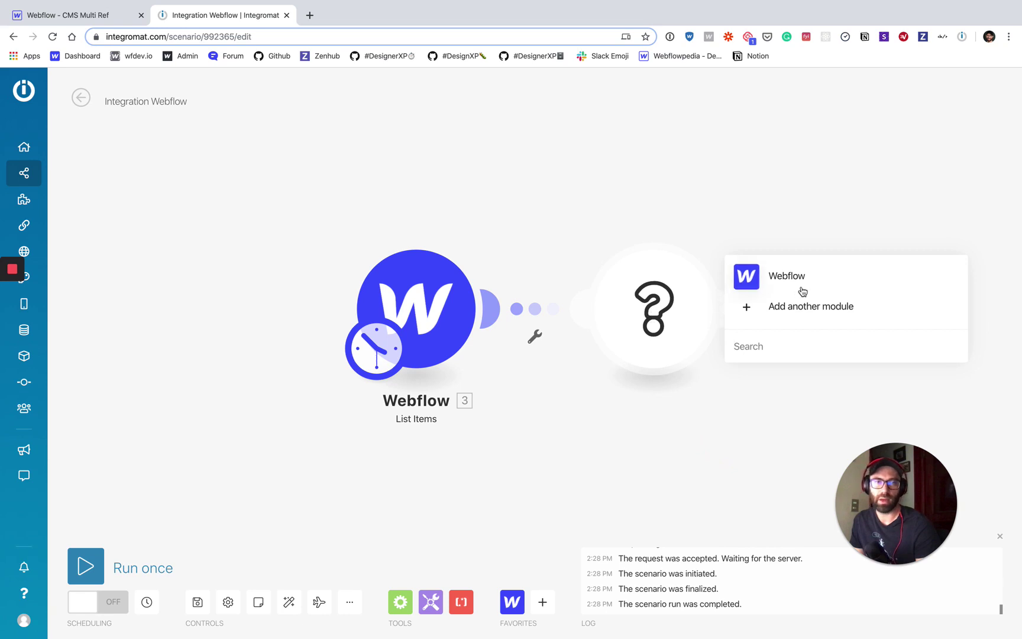
left_click(798, 276)
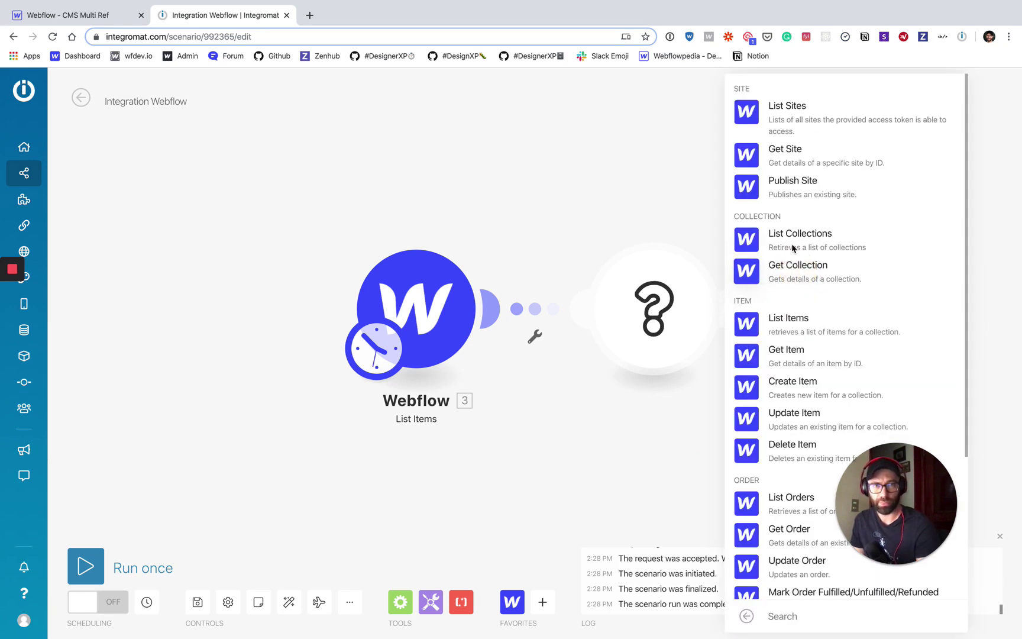
left_click(789, 418)
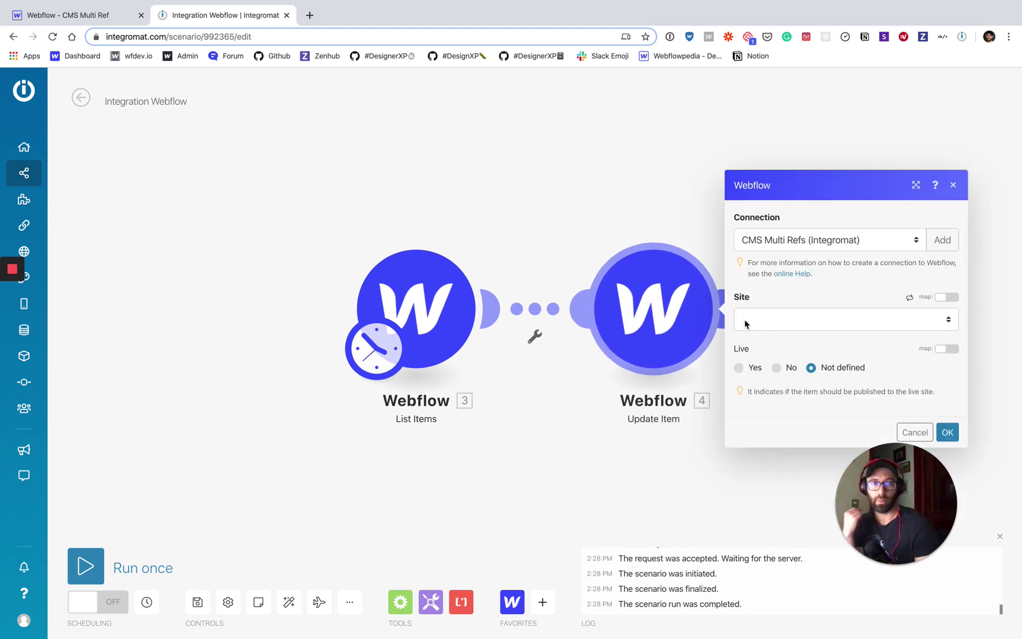
left_click(776, 320)
left_click(785, 333)
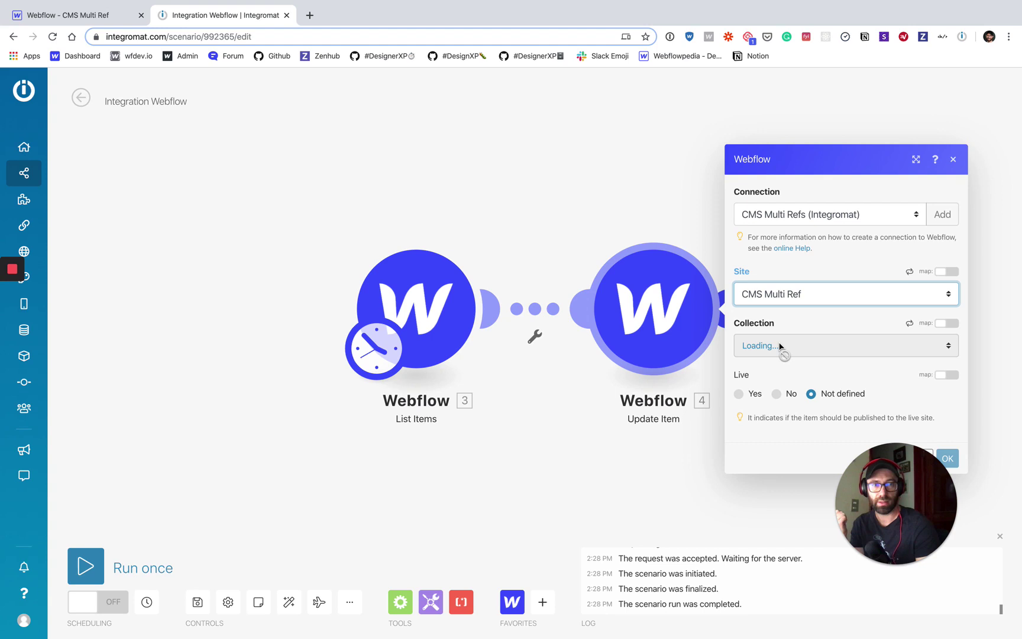
left_click(786, 347)
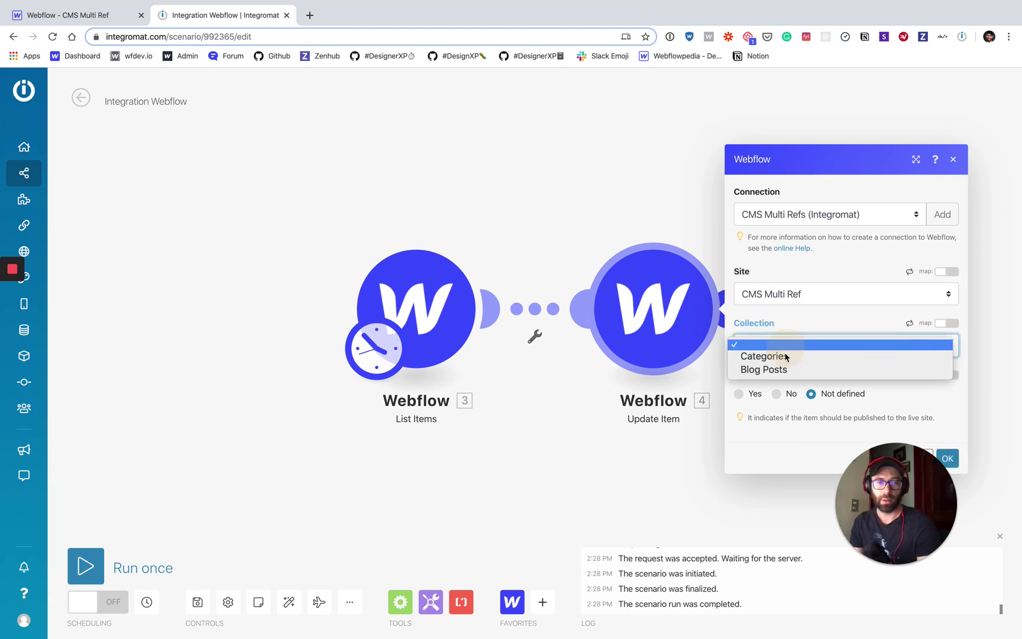
left_click(787, 355)
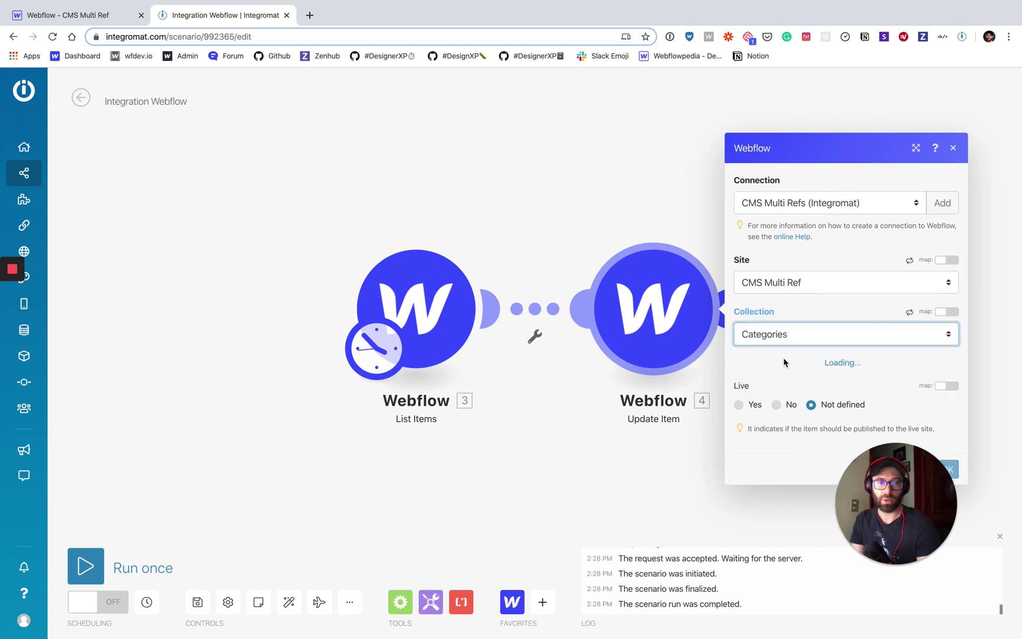
left_click_drag(903, 473, 187, 188)
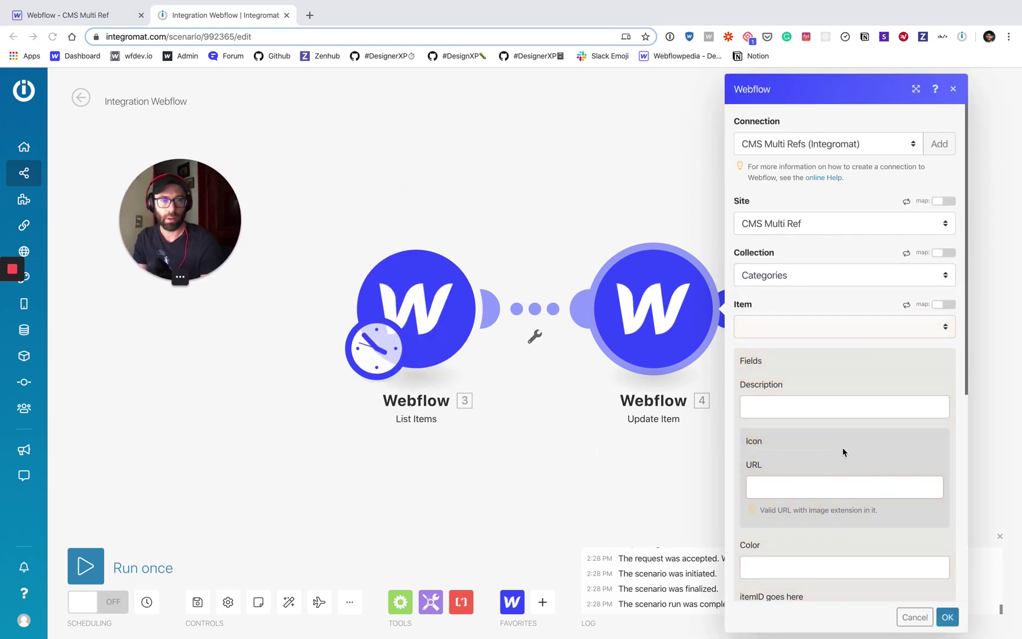
Map the Update Item module's Item field to '3. Item ID' from List Items.
left_click(840, 326)
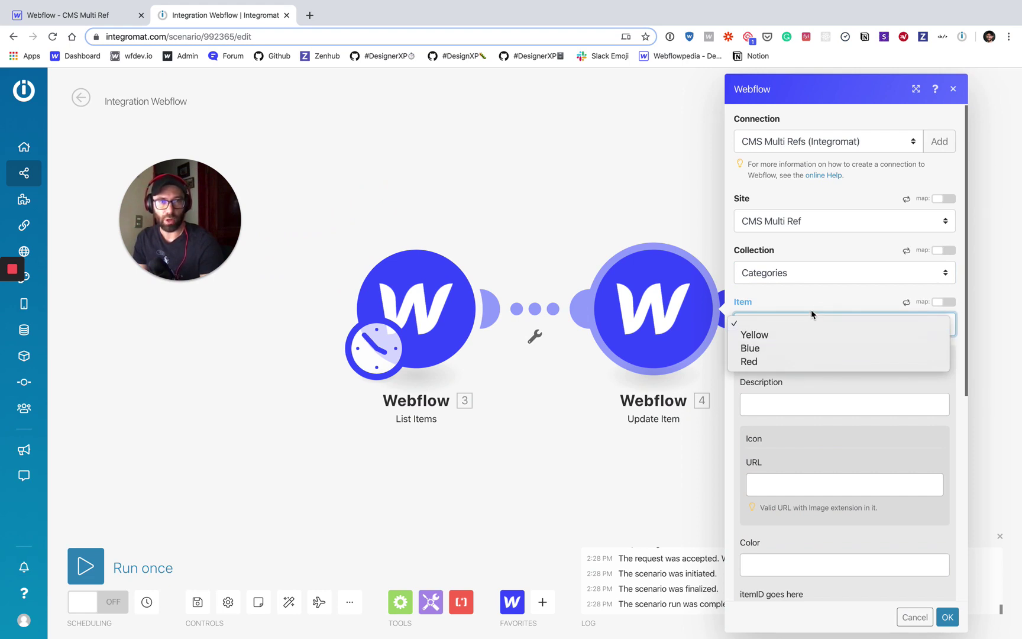
left_click(826, 303)
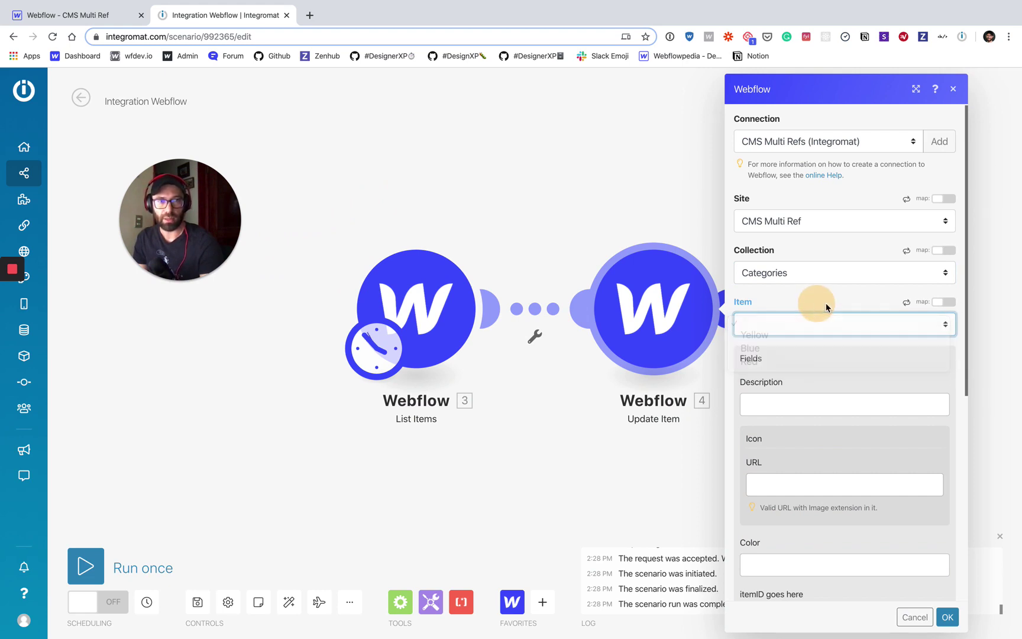
left_click(939, 303)
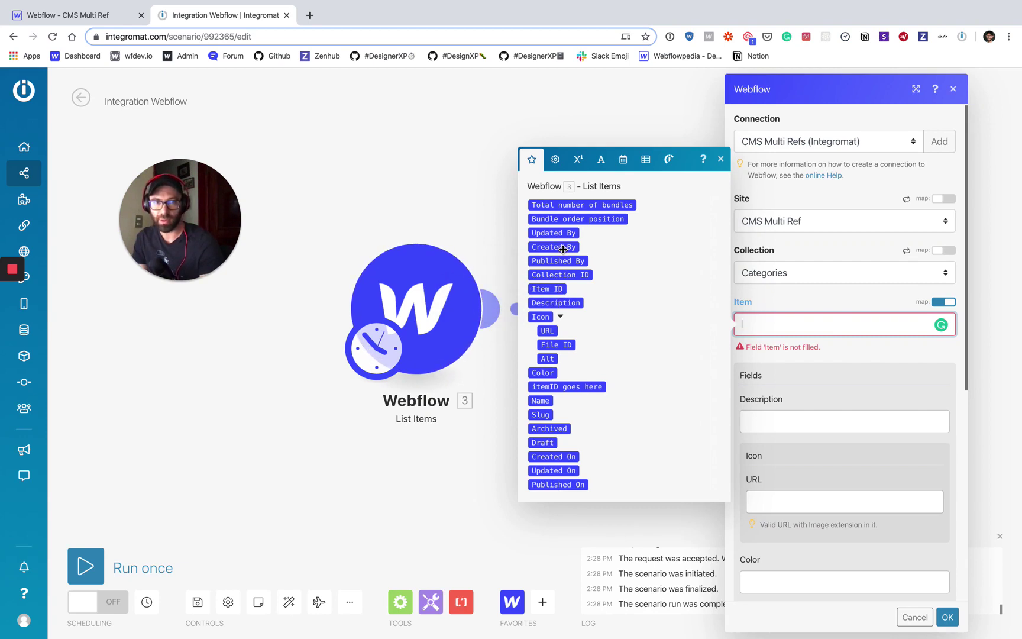
left_click(549, 287)
left_click_drag(550, 288, 849, 325)
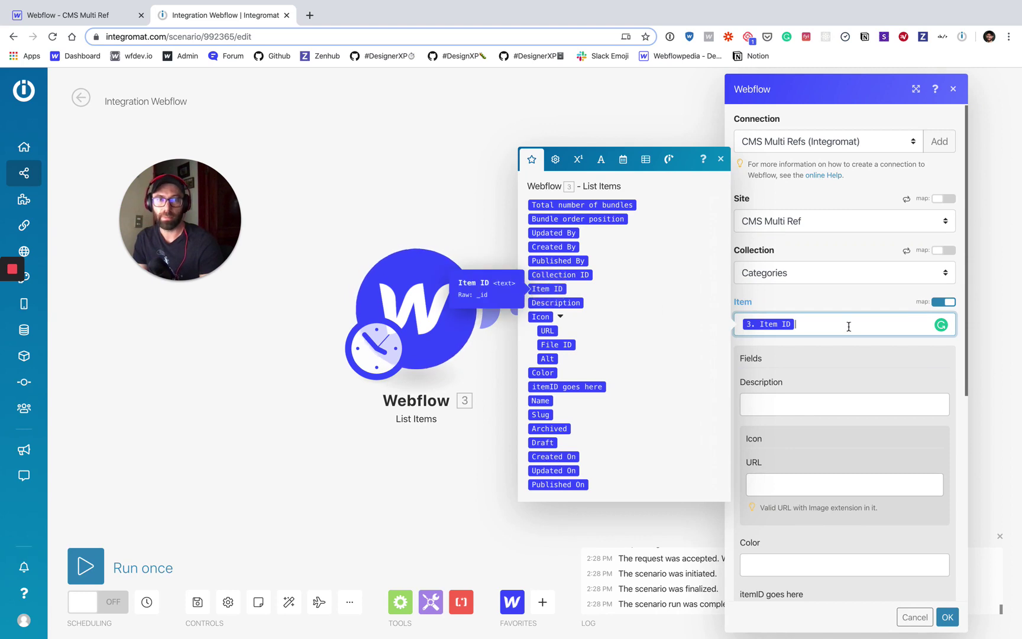
left_click(805, 292)
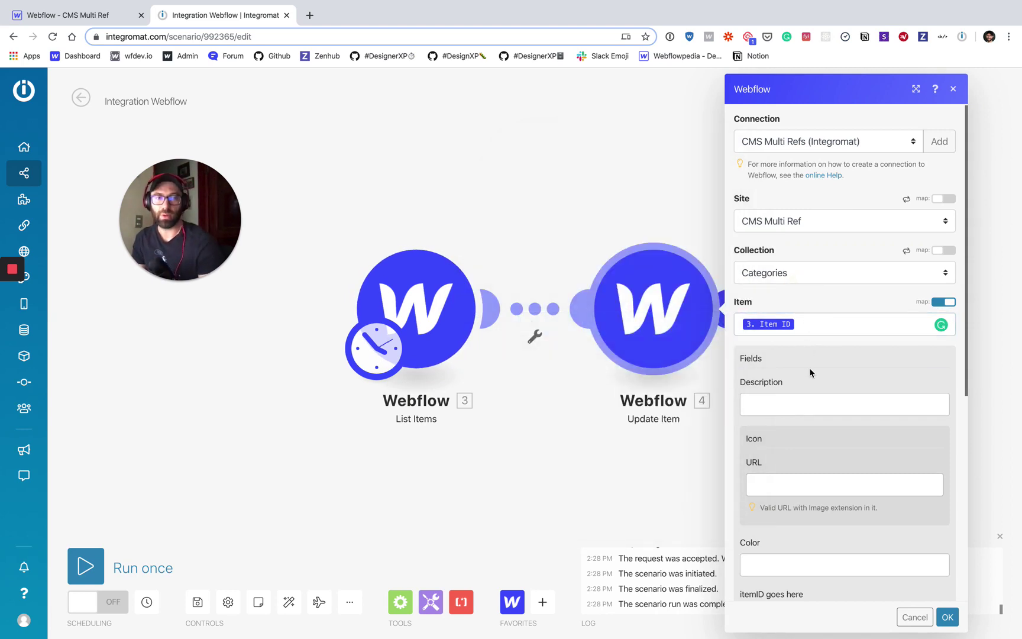
scroll(830, 378, "down", 2)
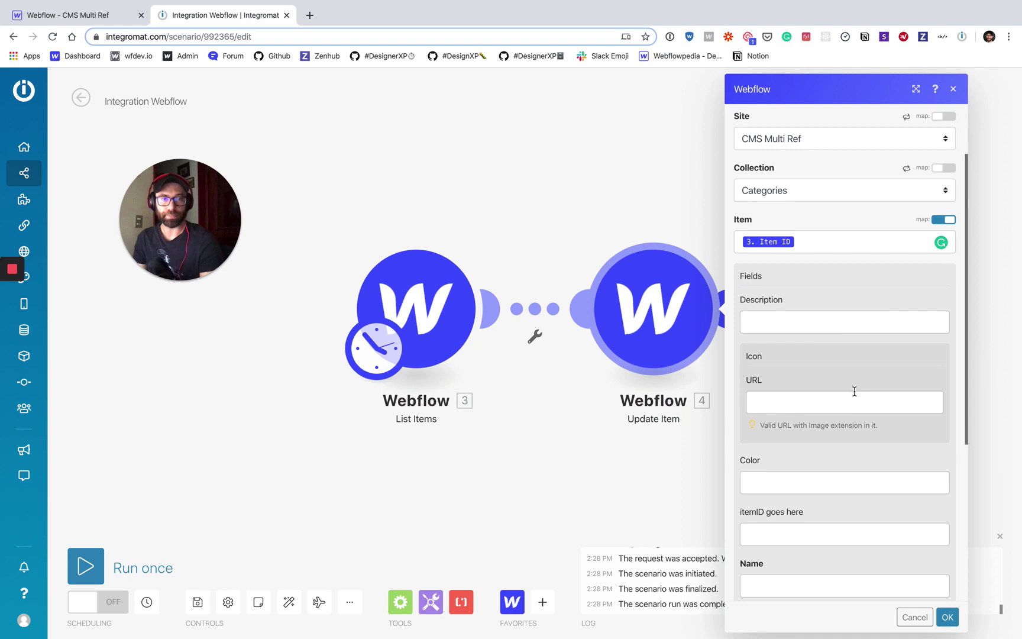
scroll(854, 391, "down", 2)
left_click(795, 312)
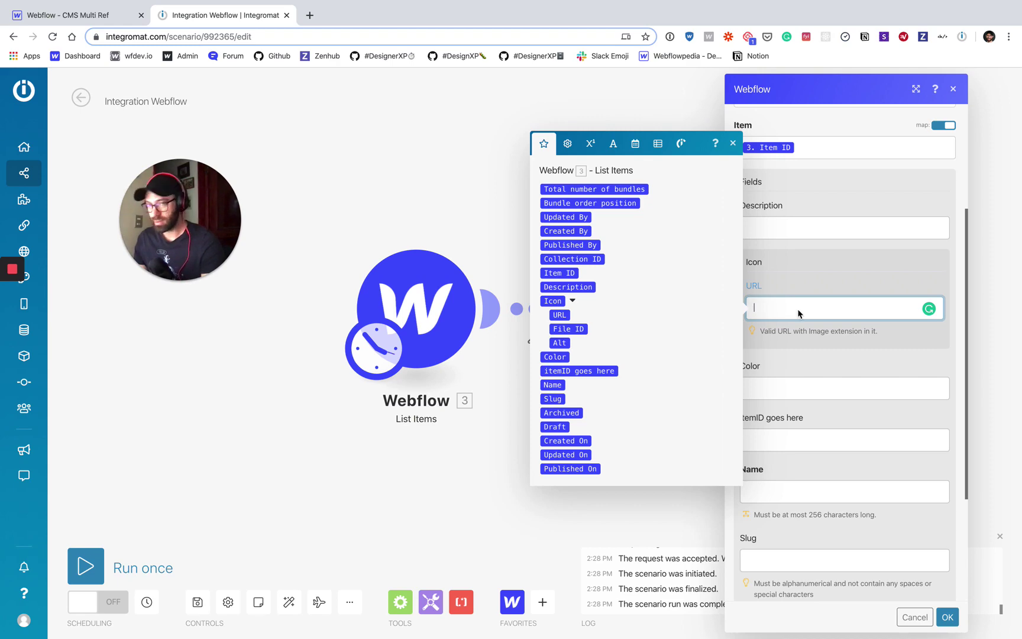
Paste the placeholder SVG link from clipboard history into Update Item's Icon URL.
key("shift+super+v")
left_click(466, 566)
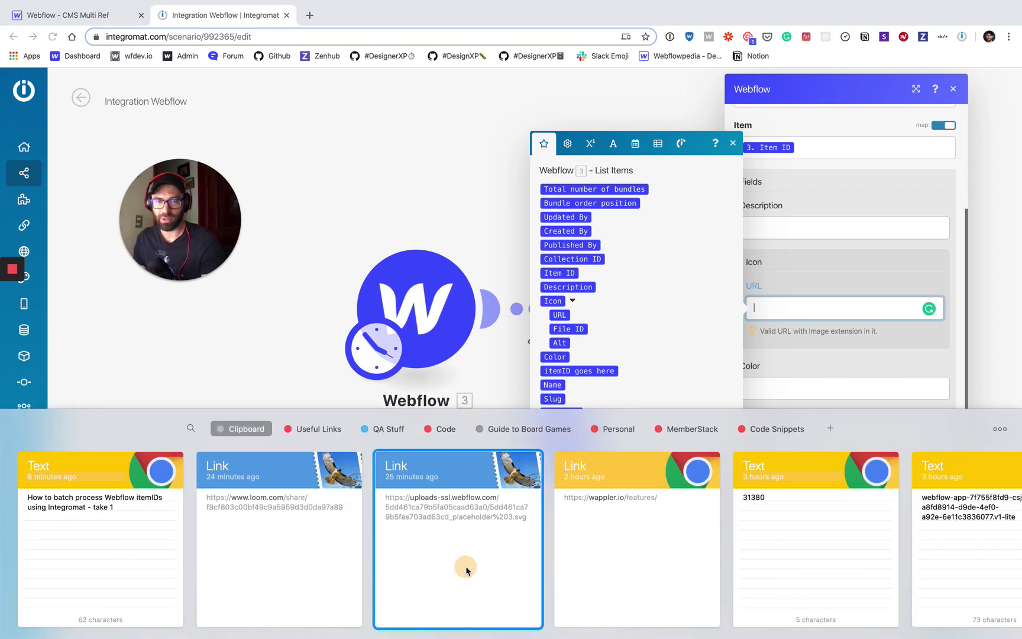
key("Return")
left_click(841, 268)
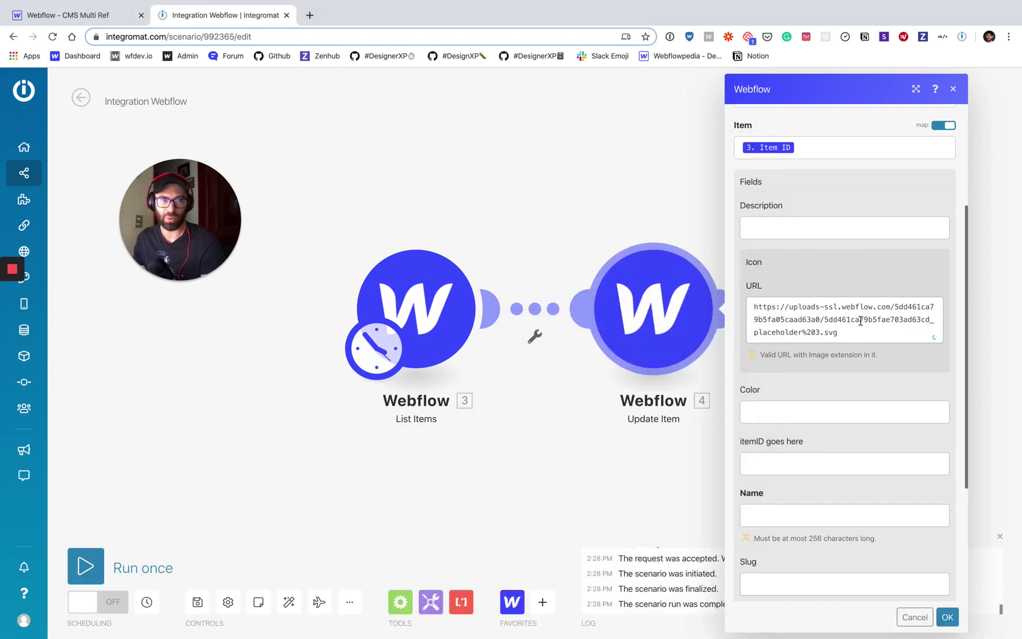
Map Name to '3. Name' from List Items and set Live to Yes.
scroll(864, 370, "down", 3)
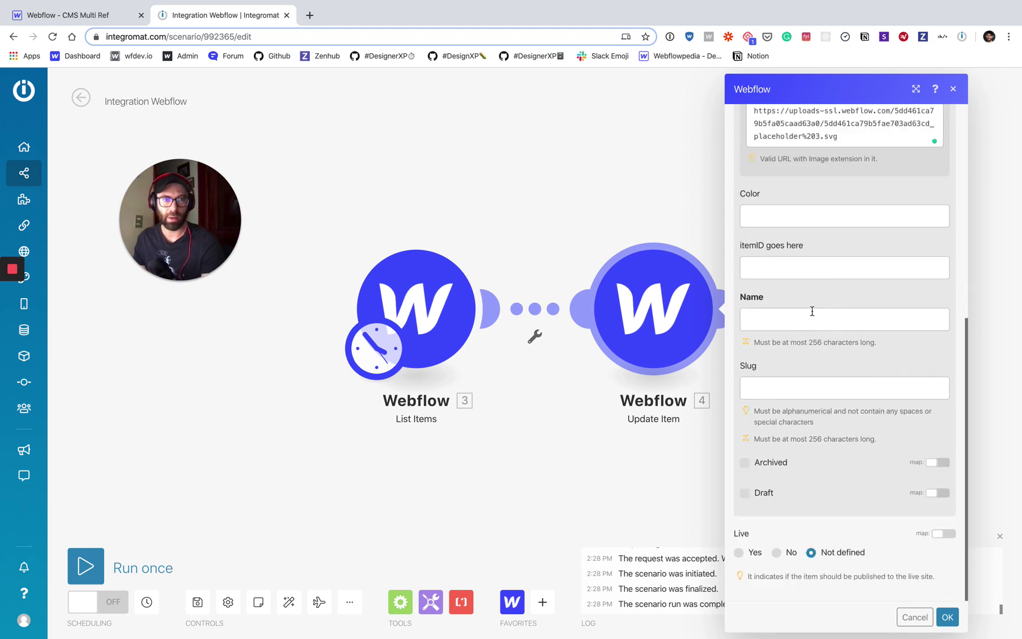
left_click(800, 320)
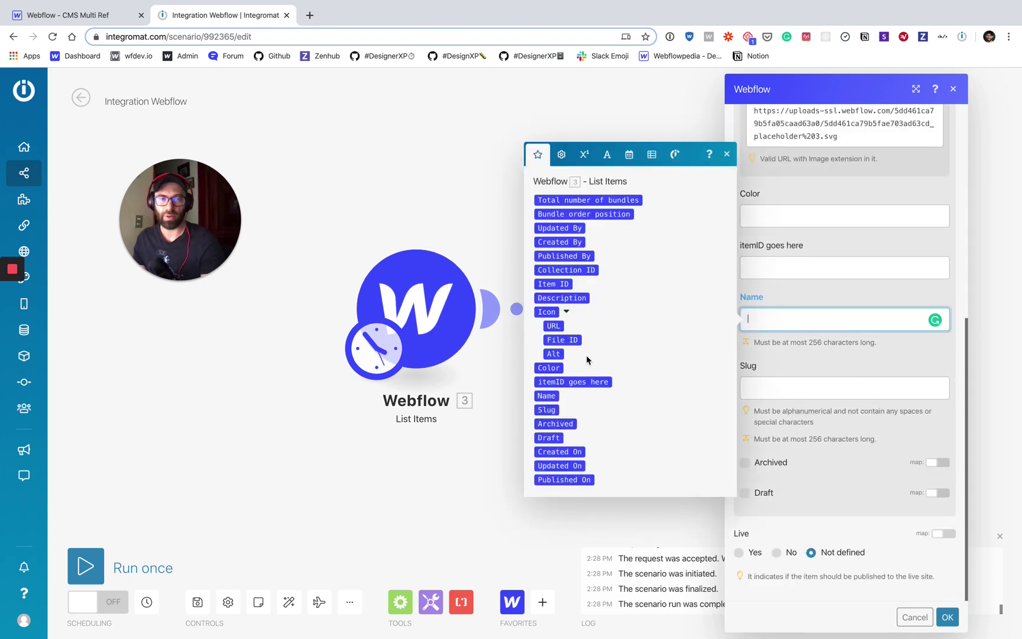
left_click(547, 395)
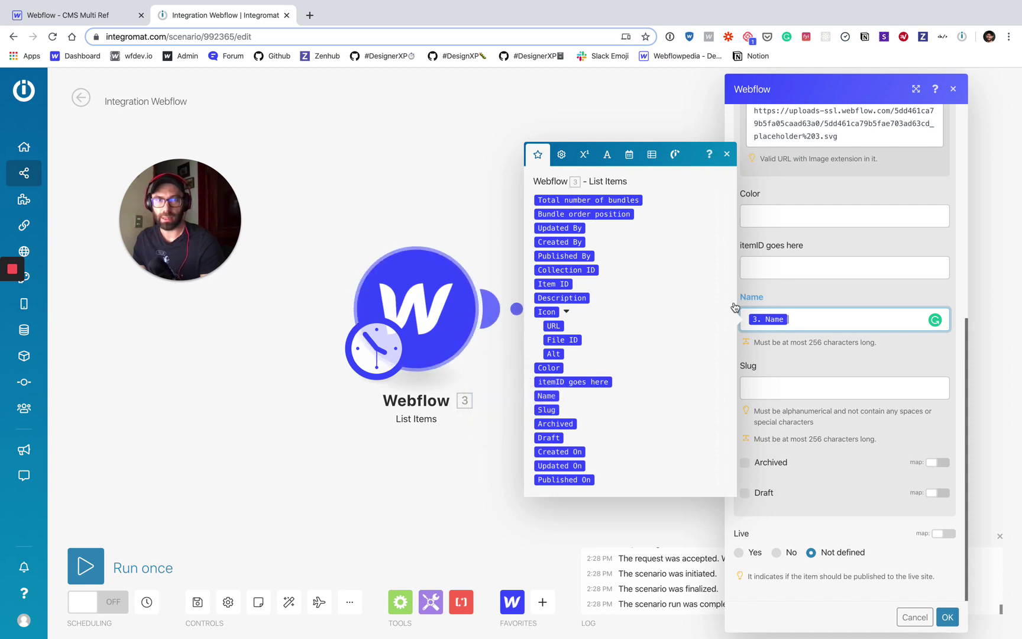
left_click(865, 291)
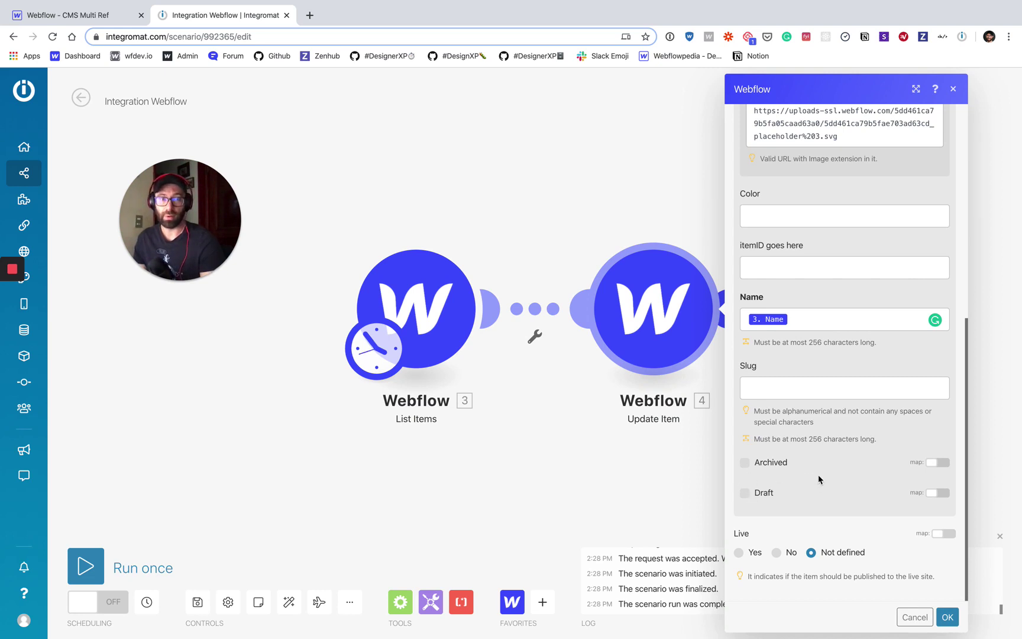
left_click(740, 553)
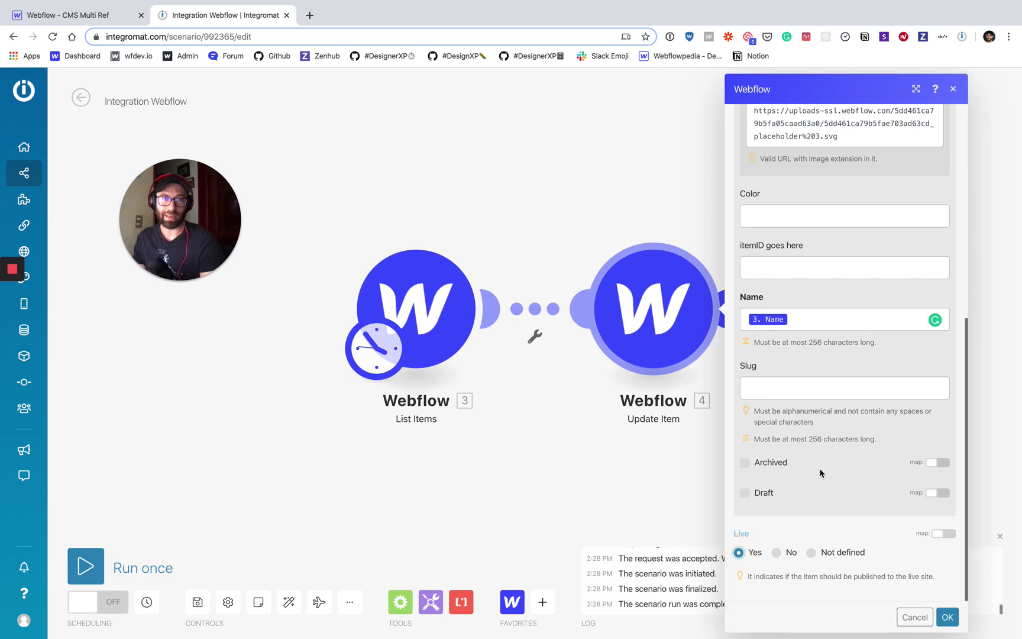
scroll(821, 473, "up", 2)
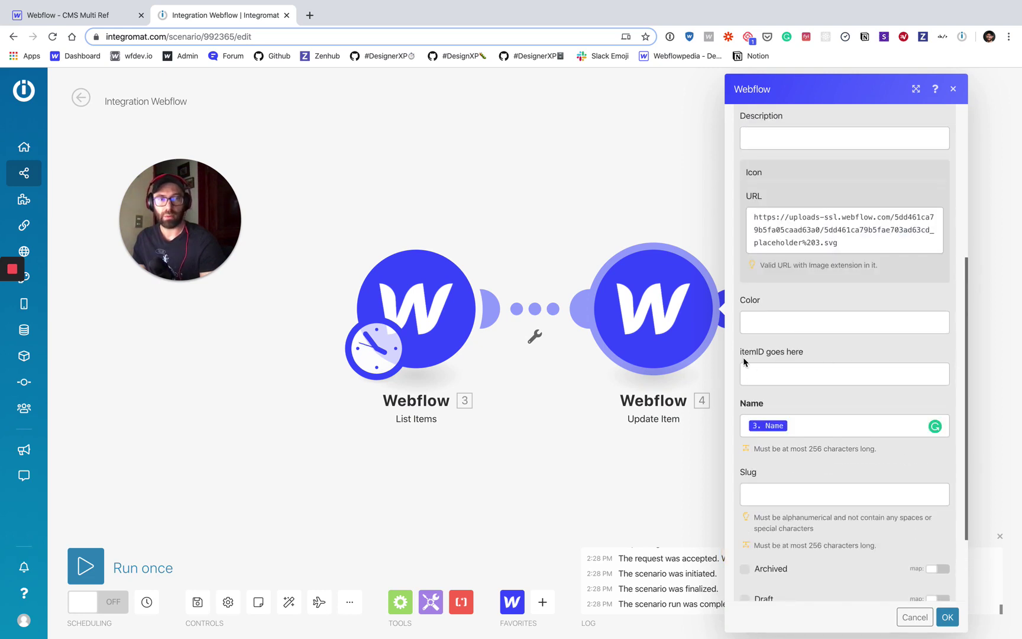
Map '3. Item ID' into 'itemID goes here' and save the Update Item settings.
left_click(786, 375)
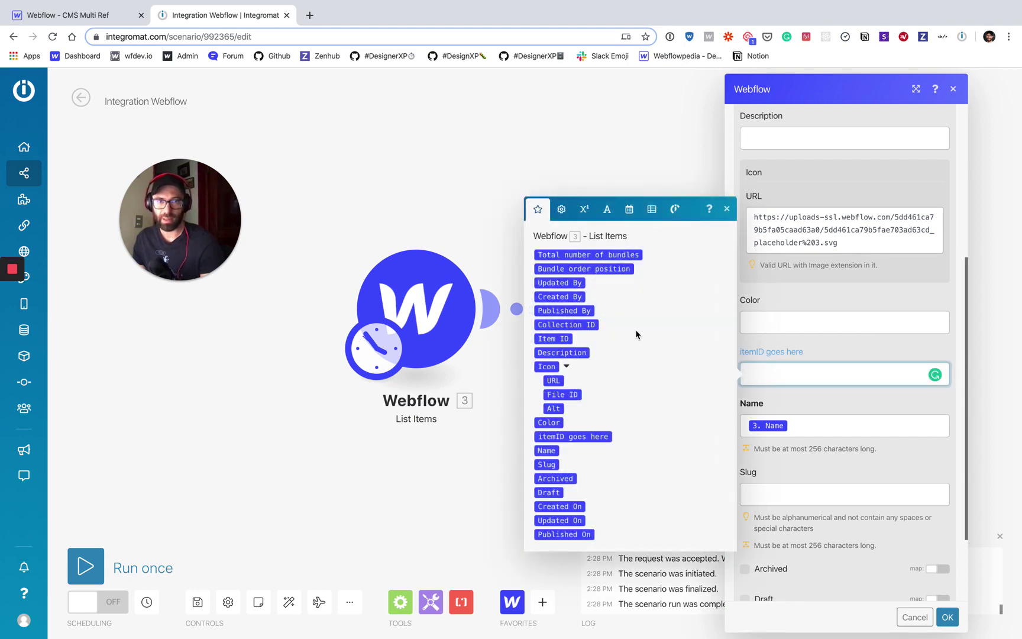
left_click(553, 338)
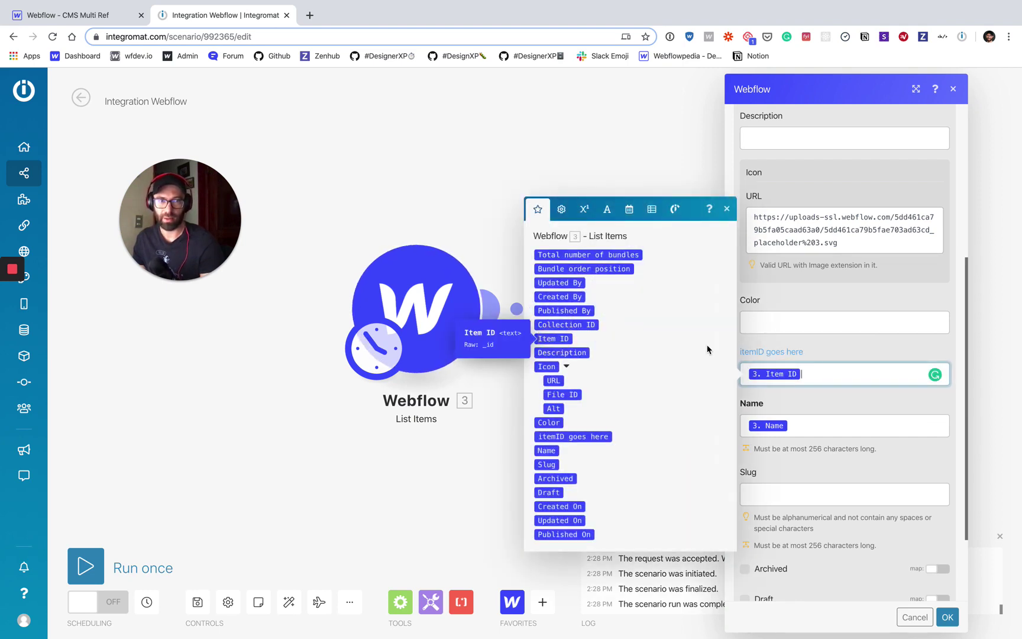
left_click(850, 344)
scroll(847, 336, "up", 5)
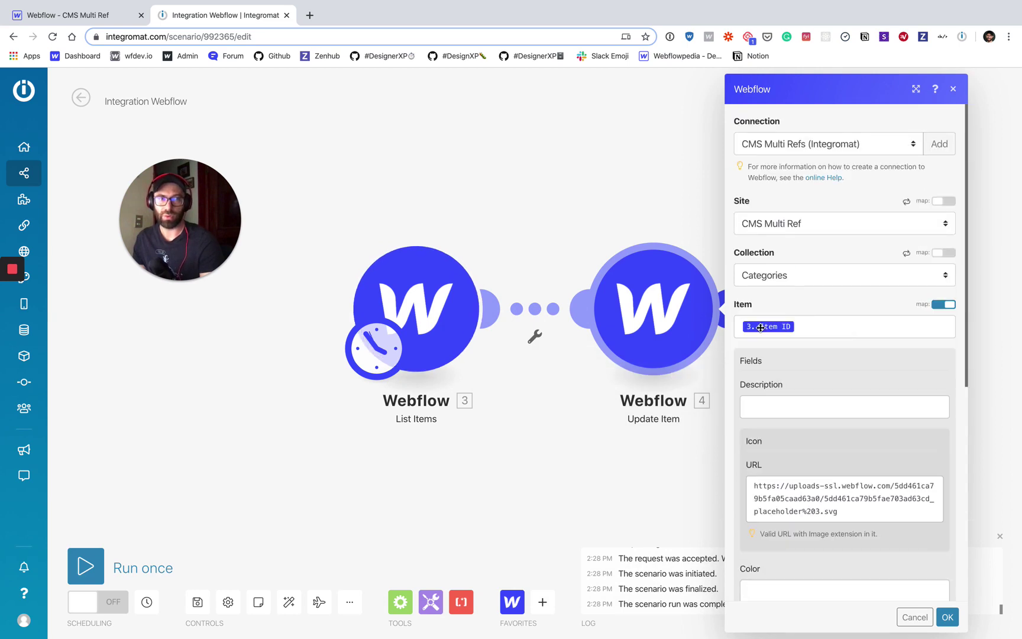
scroll(829, 355, "down", 6)
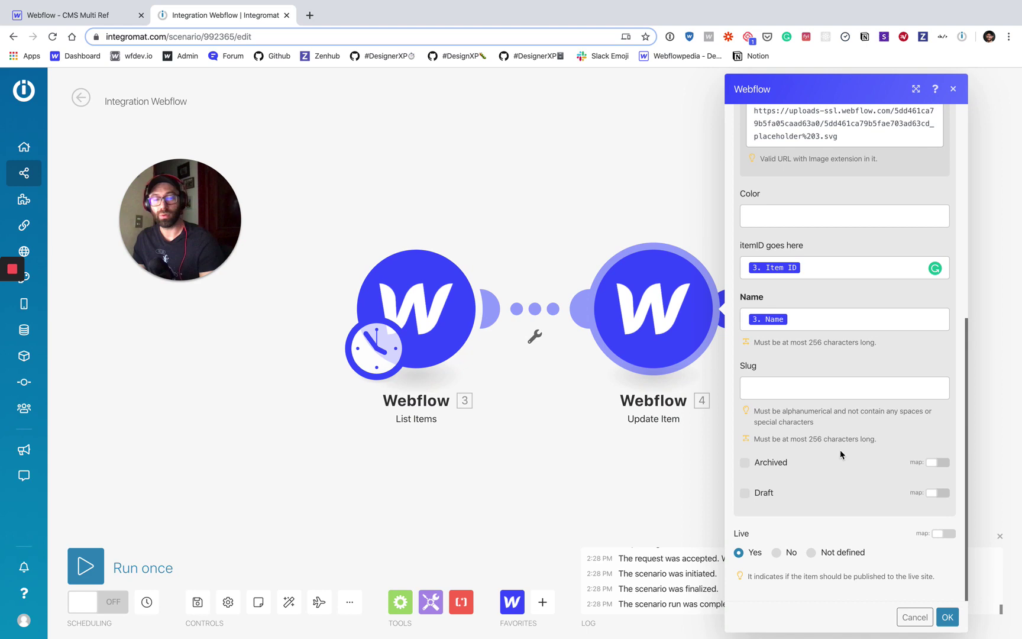
left_click(948, 617)
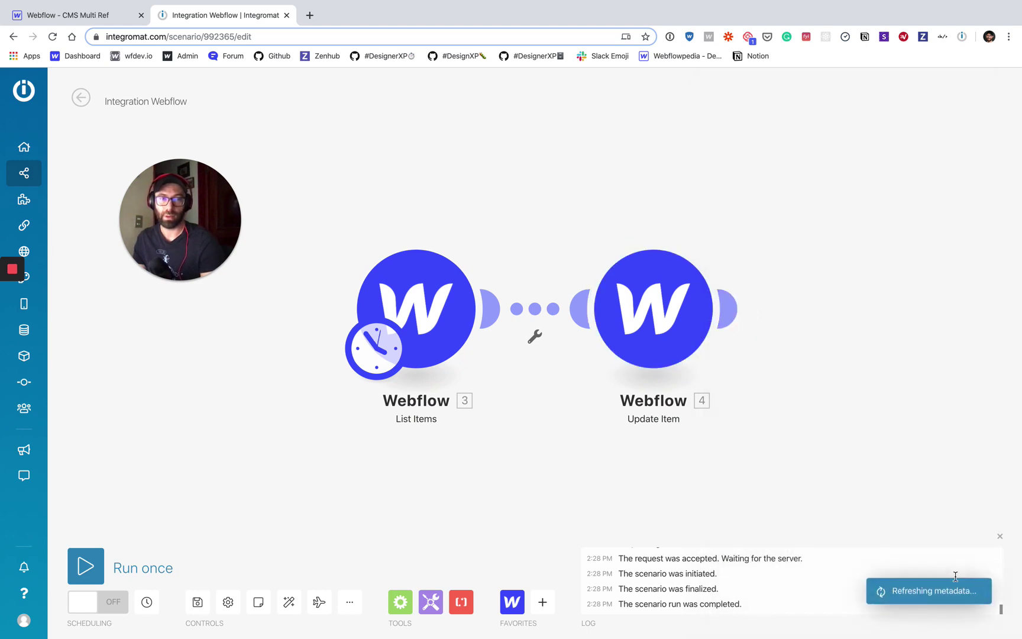
Run the scenario once and review the 3 category bundles List Items returned.
left_click(86, 569)
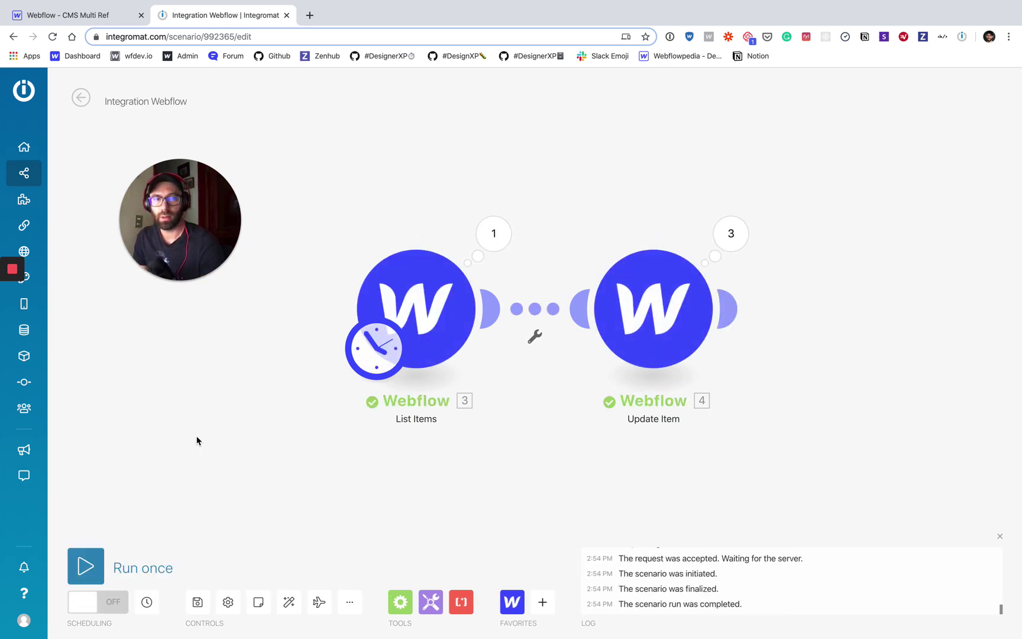
left_click(494, 234)
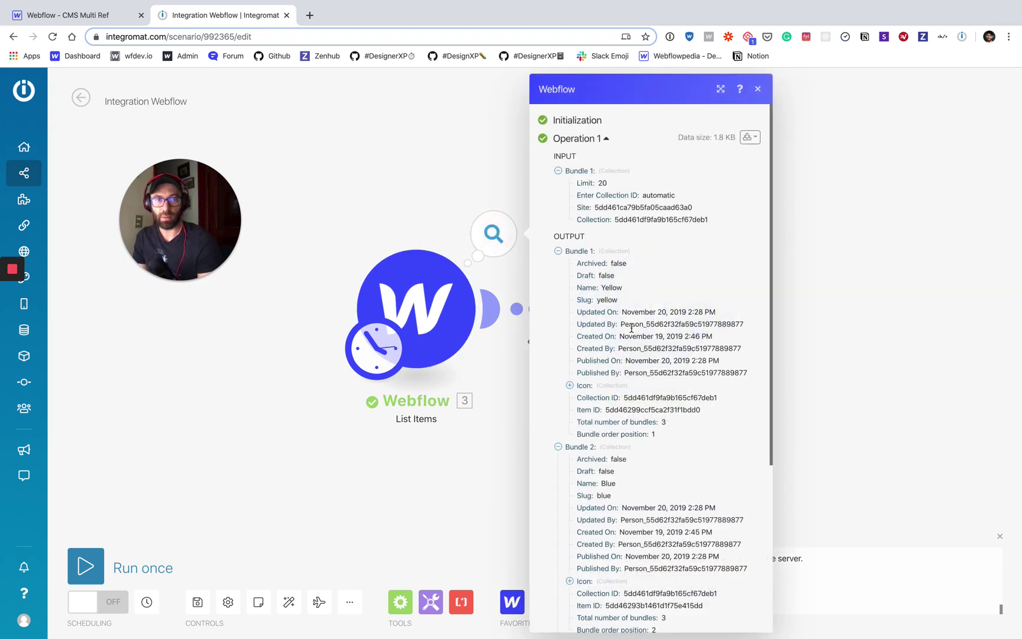
scroll(632, 327, "down", 4)
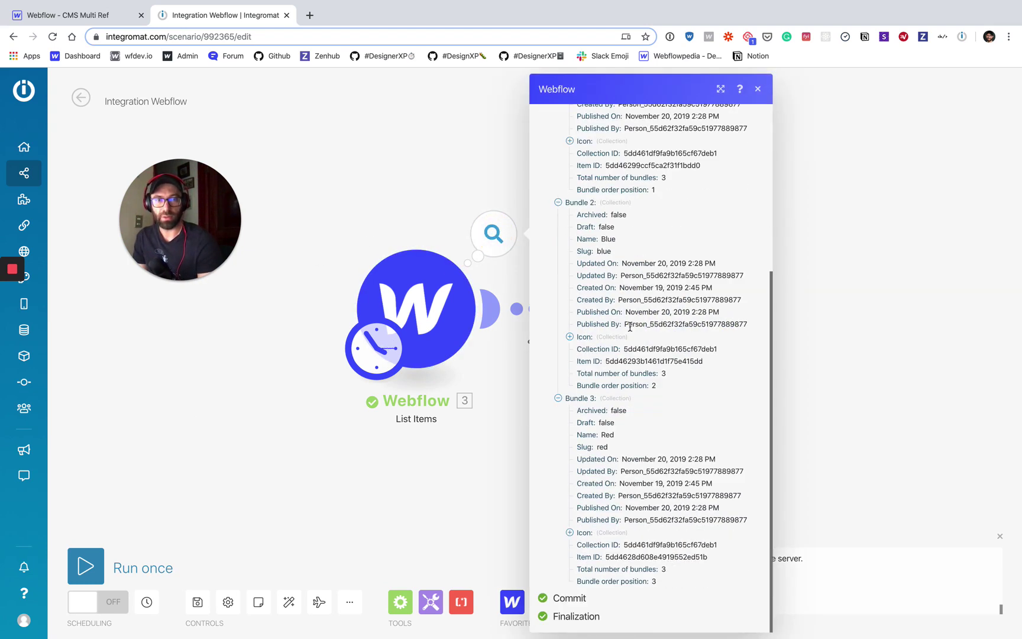
left_click(878, 371)
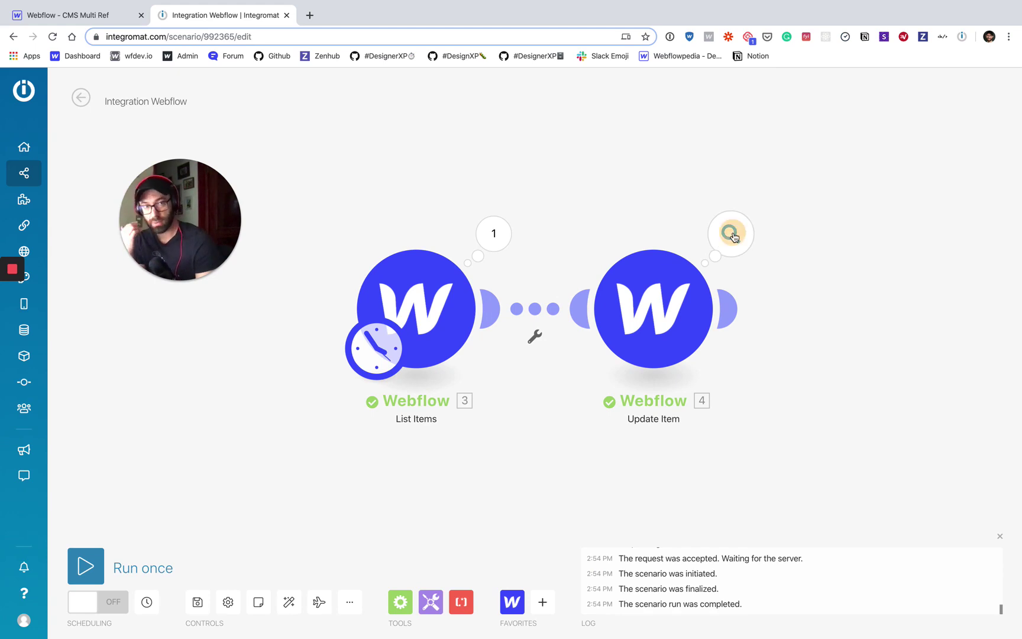
Inspect the input and output of Update Item's third operation.
left_click(755, 236)
left_click(845, 259)
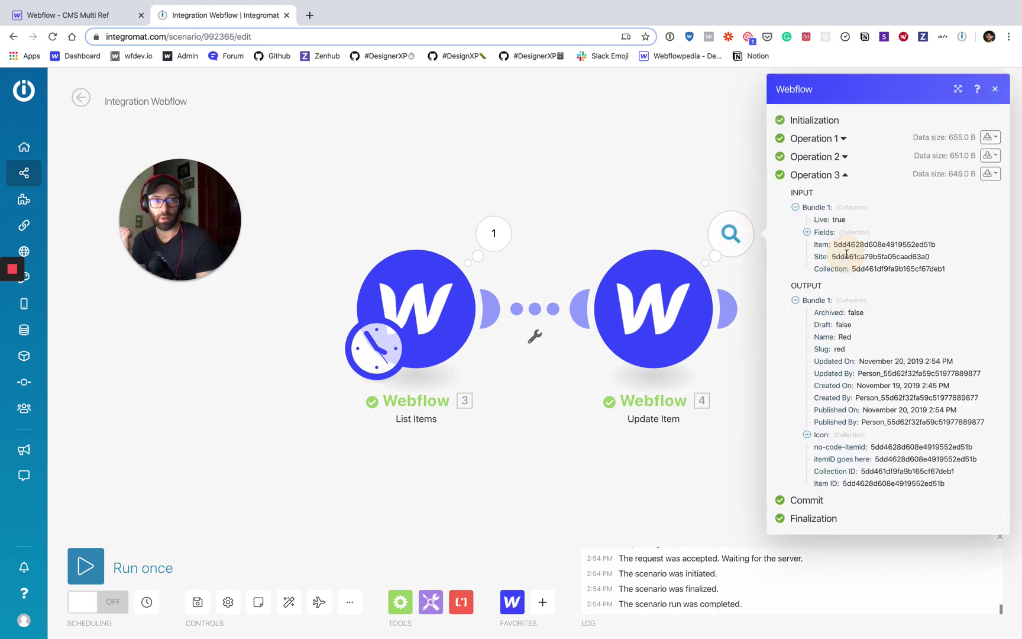
left_click(840, 176)
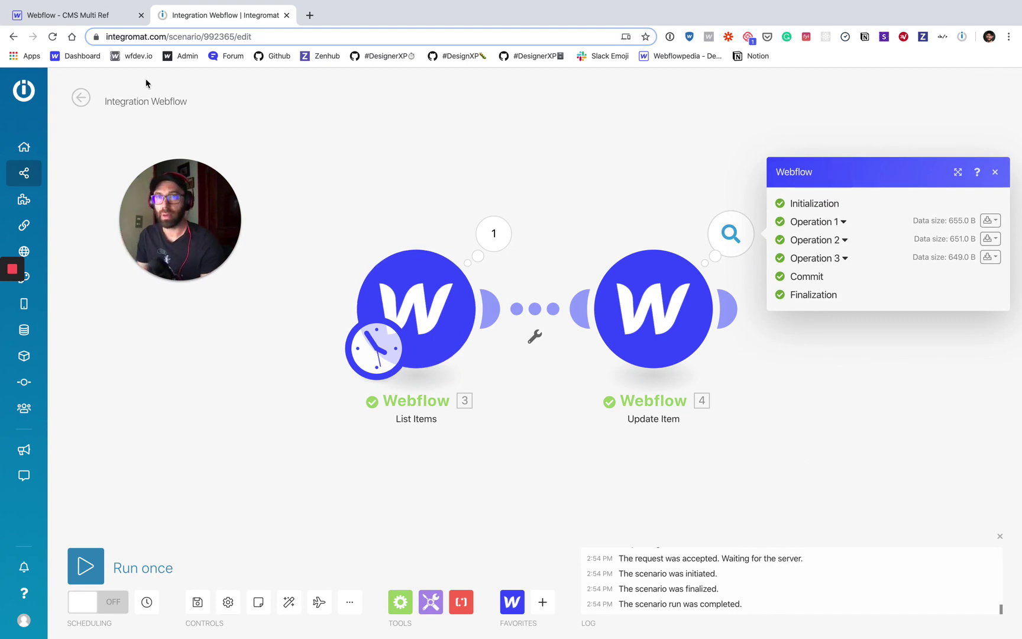
Reload Webflow and show the 'itemID goes here' column in the Categories collection.
left_click(71, 14)
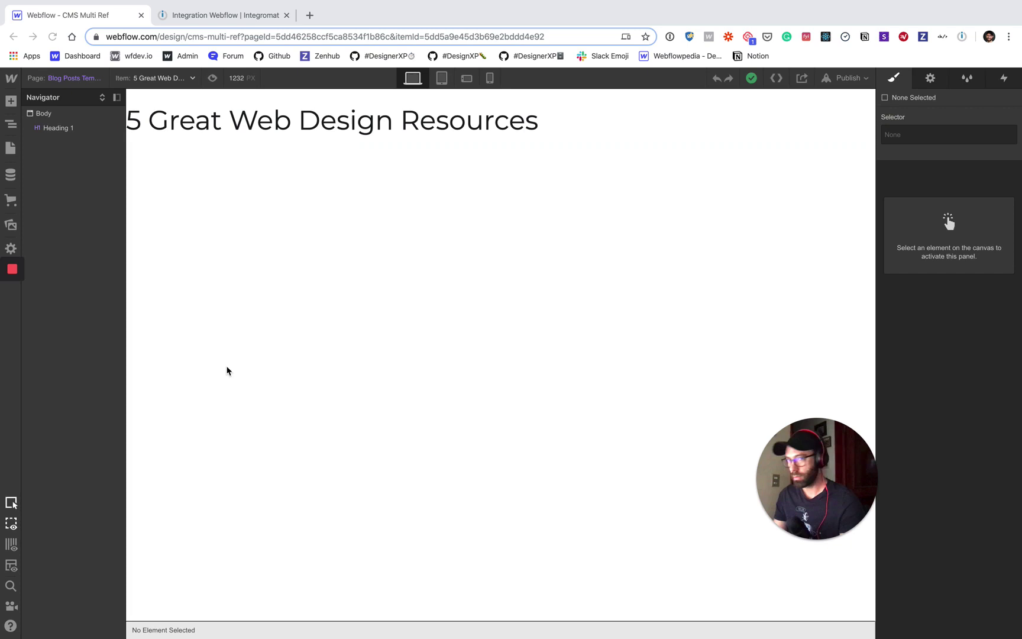
left_click(52, 37)
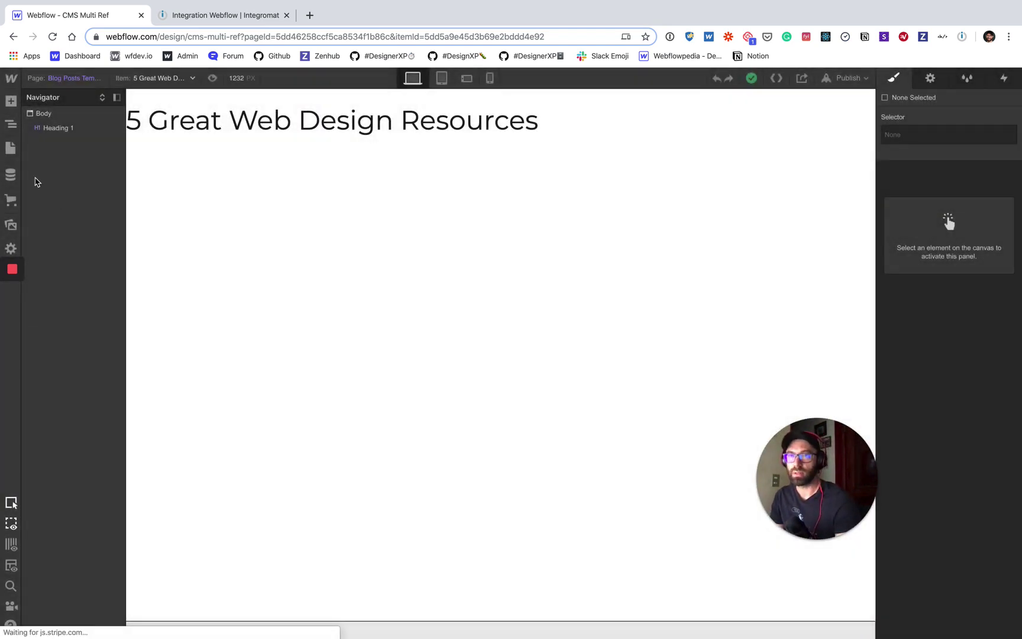
left_click(16, 176)
left_click(57, 162)
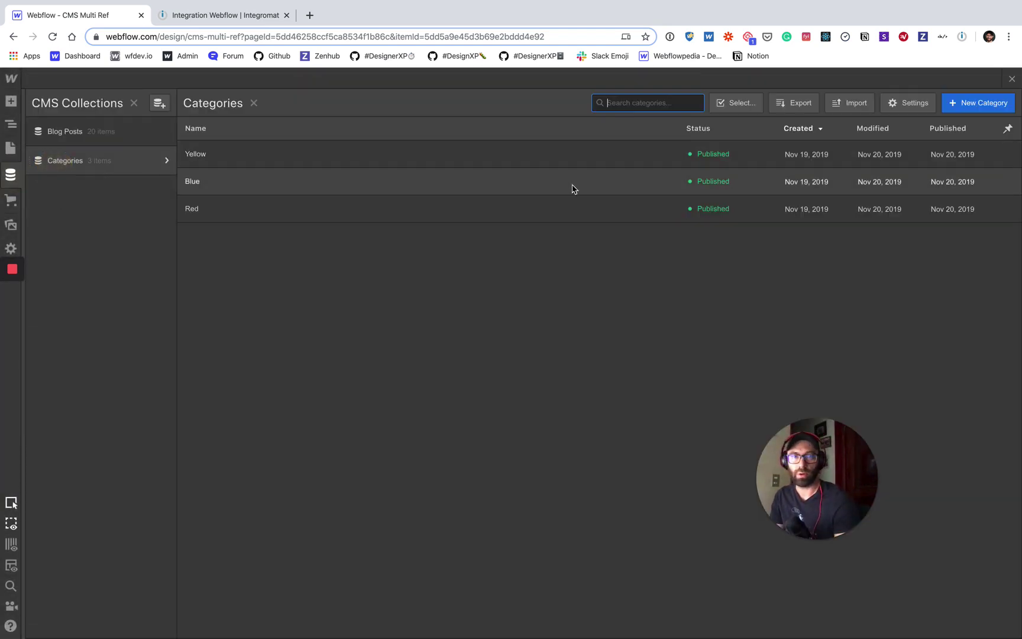
left_click(1009, 130)
left_click(994, 187)
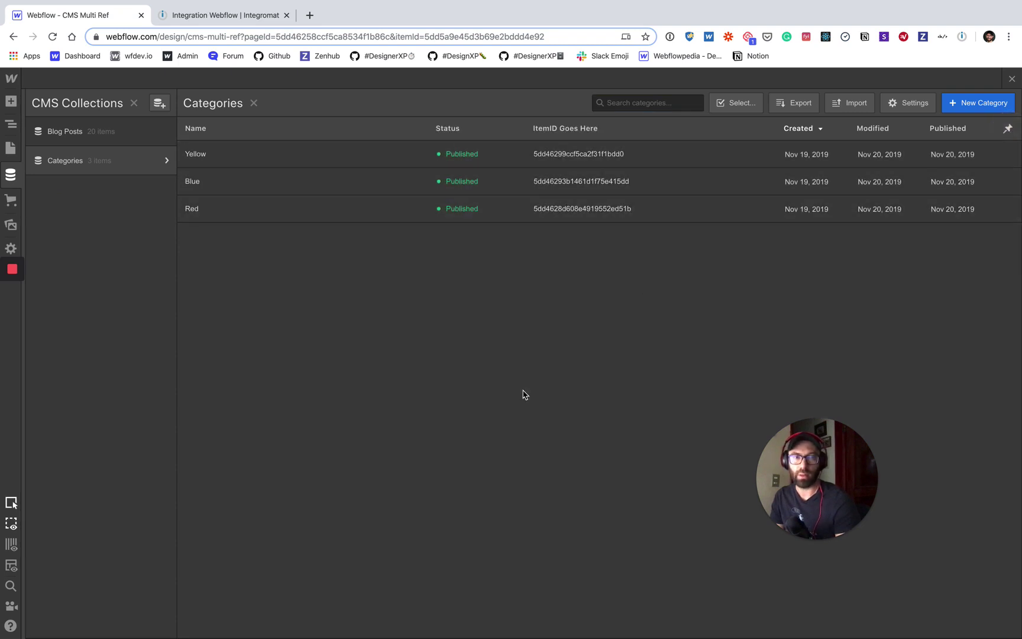
Open Blog Posts and show its empty 'Put itemID here please' column.
left_click(83, 130)
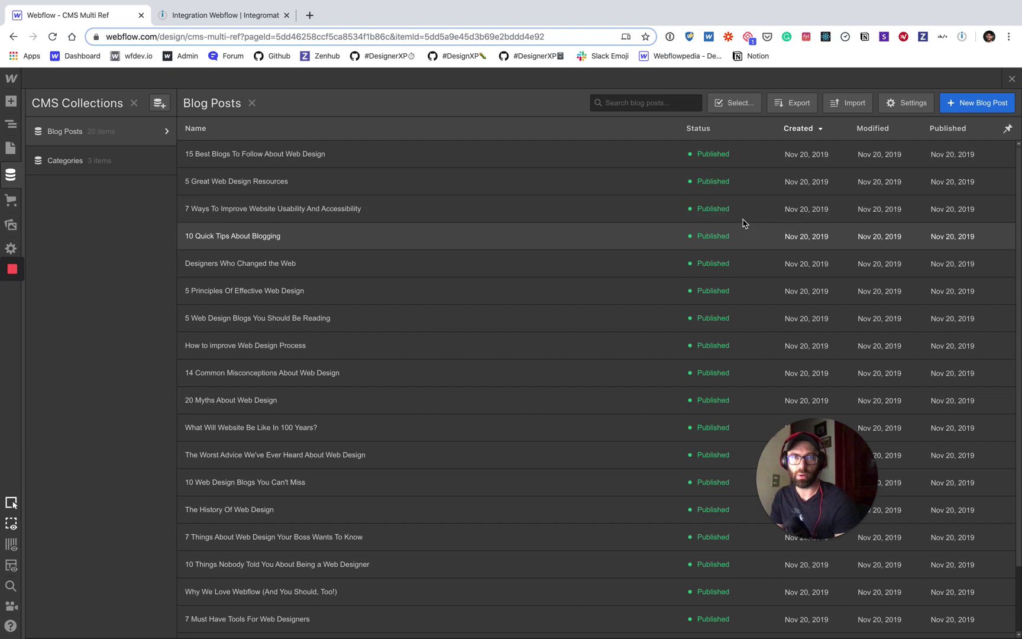
left_click(1006, 129)
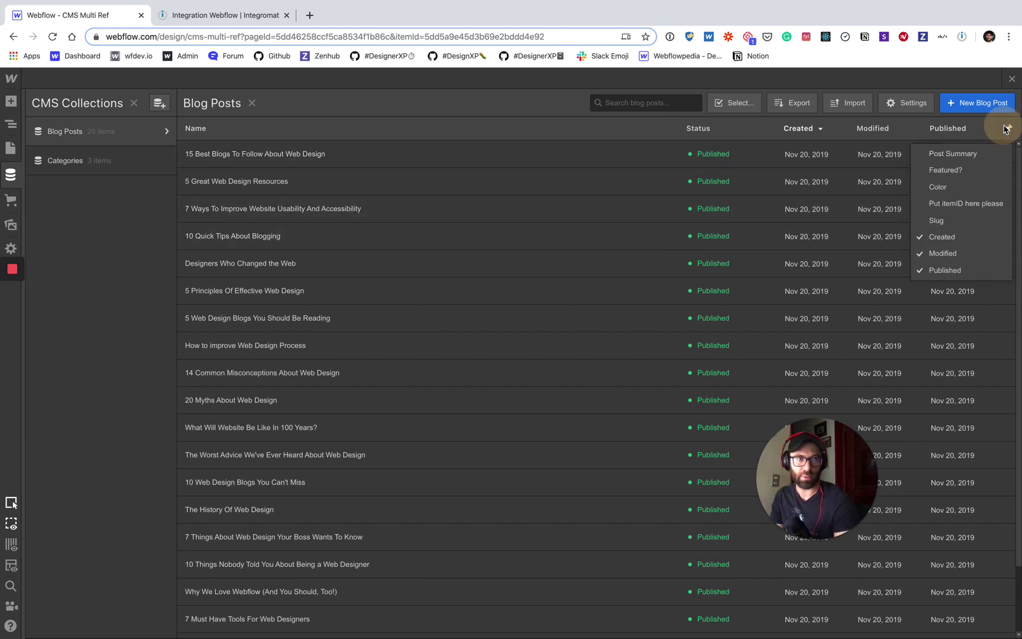
left_click(964, 207)
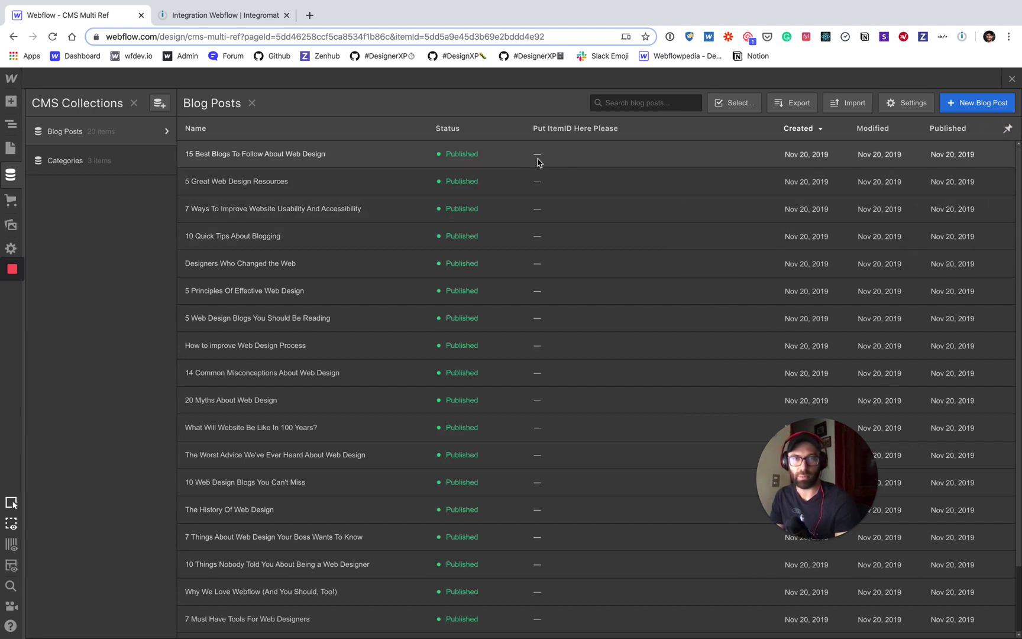
scroll(620, 327, "down", 3)
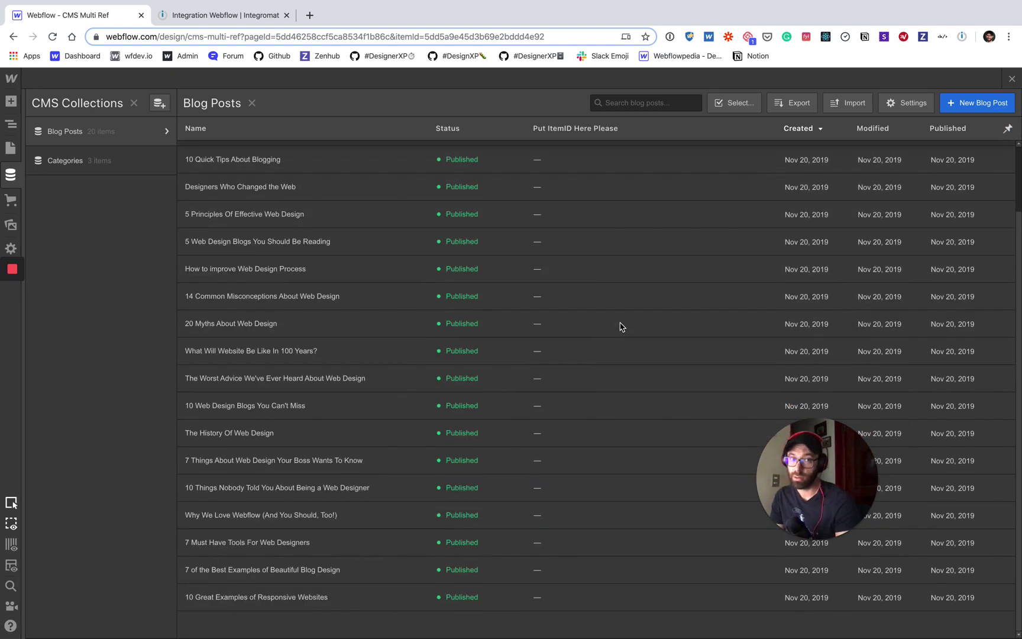
Set List Items to read the Blog Posts collection with a limit of 25, and save.
left_click(224, 20)
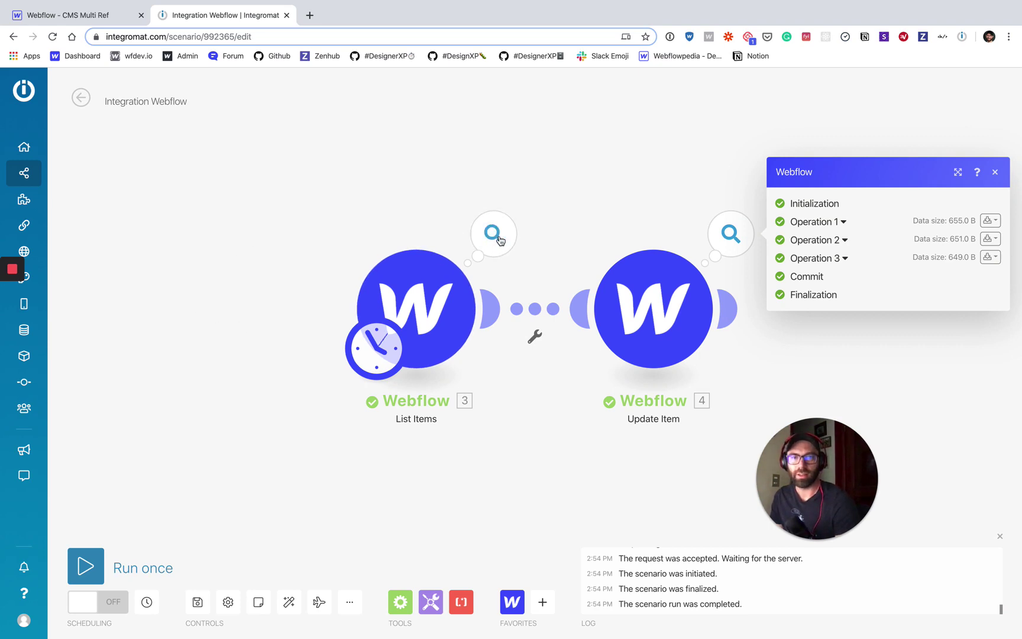
left_click(549, 326)
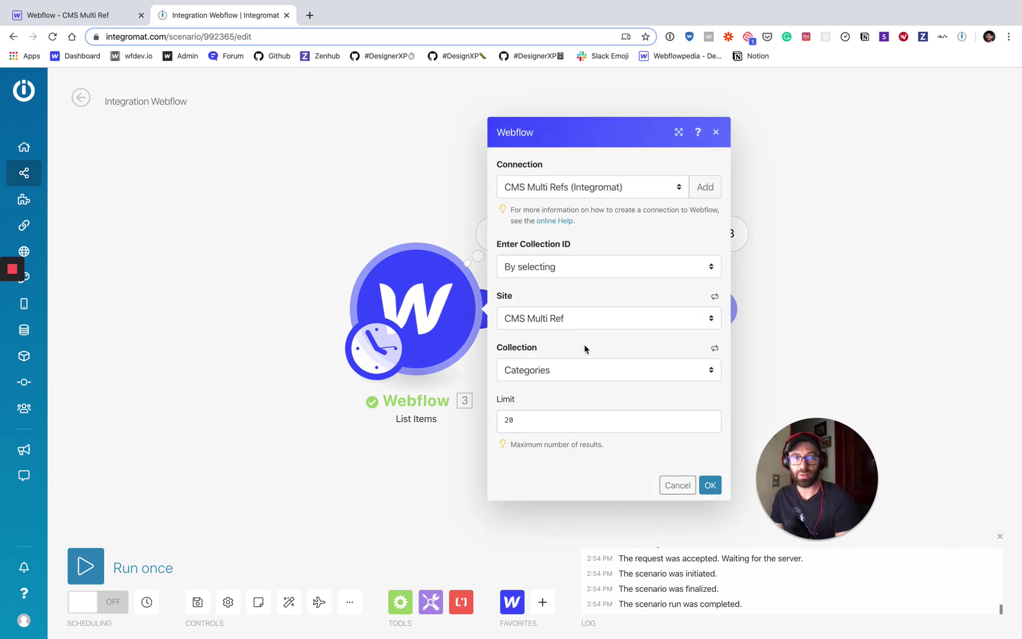
left_click(589, 372)
left_click(584, 385)
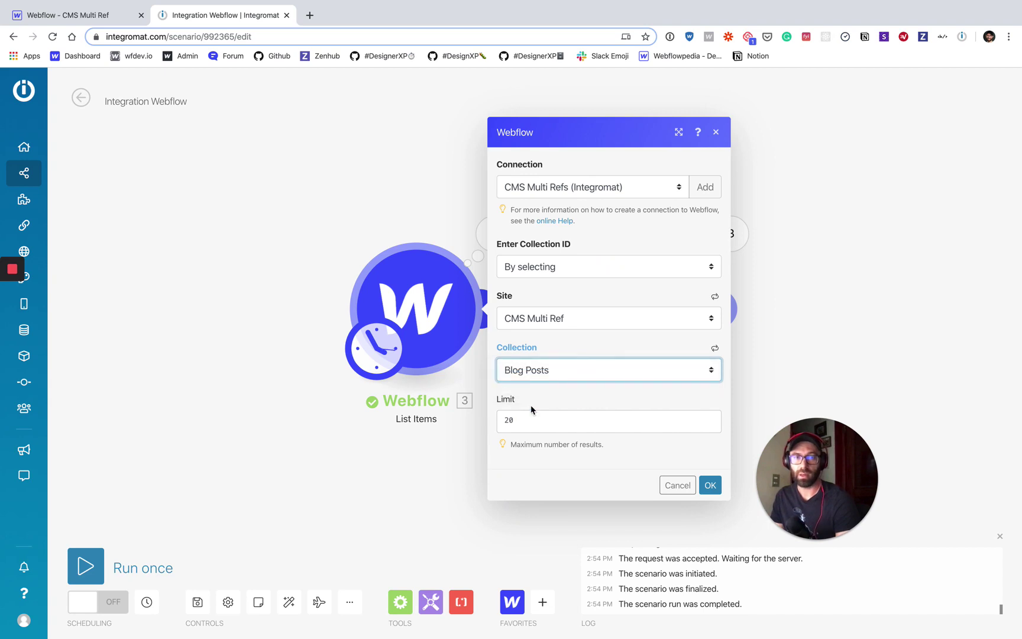
left_click(537, 421)
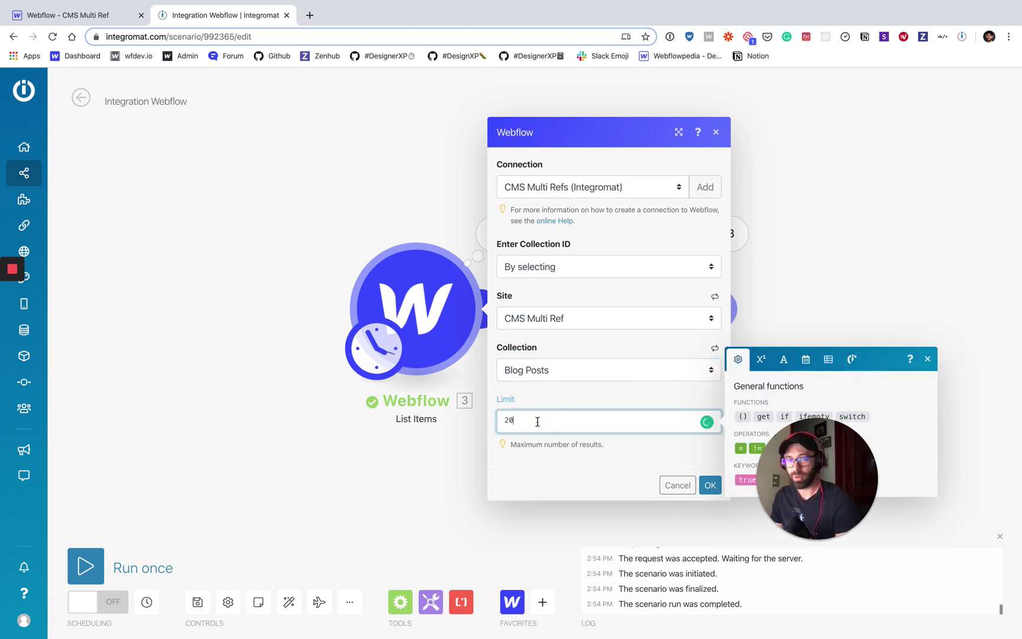
key("BackSpace")
type("5")
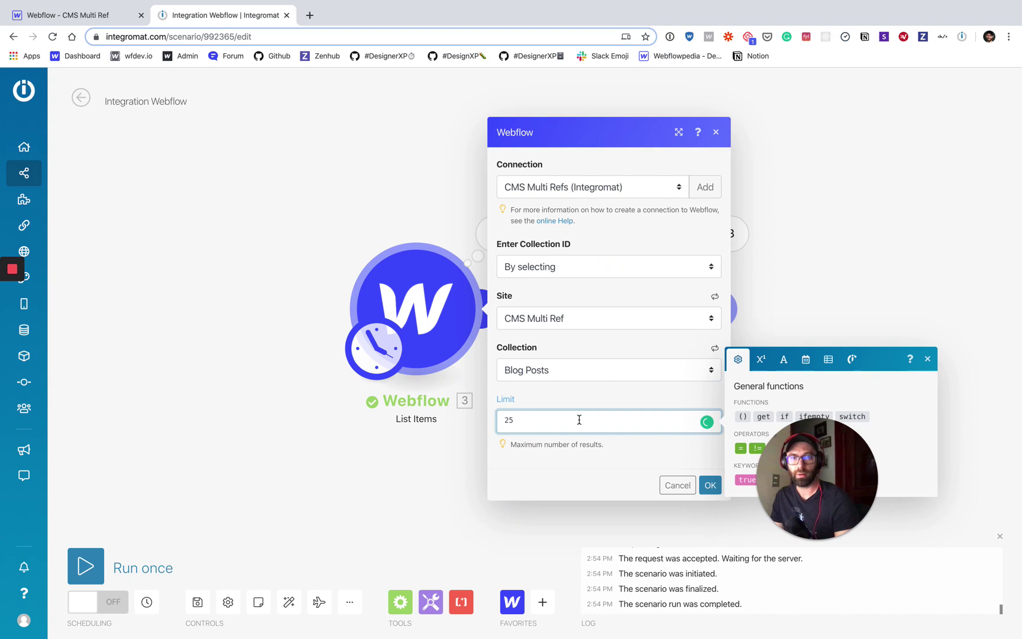
left_click(604, 392)
left_click(711, 486)
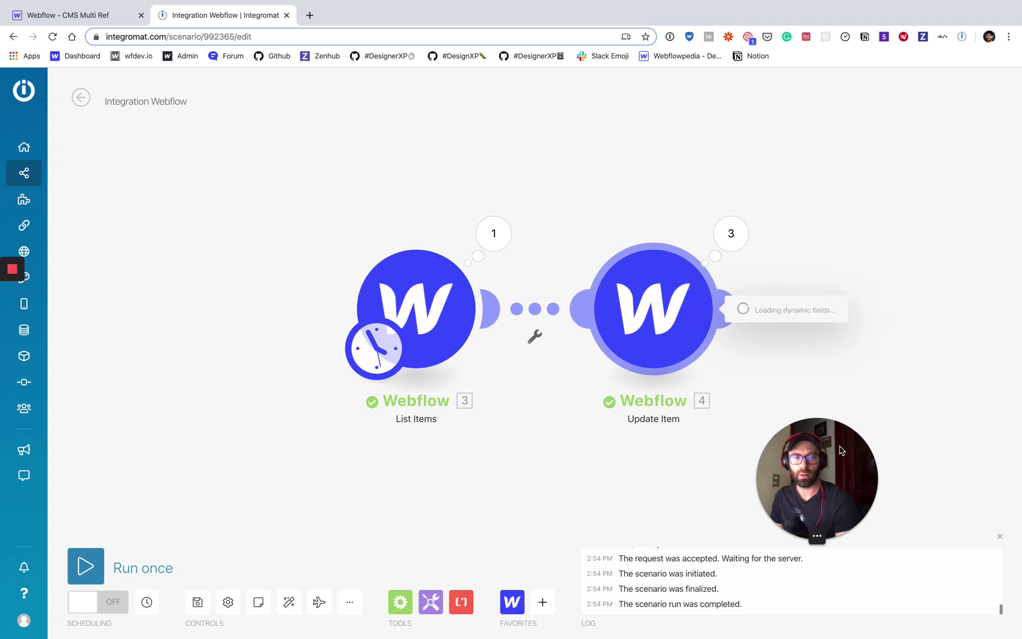
Set Update Item's collection to Blog Posts.
left_click_drag(828, 436, 936, 420)
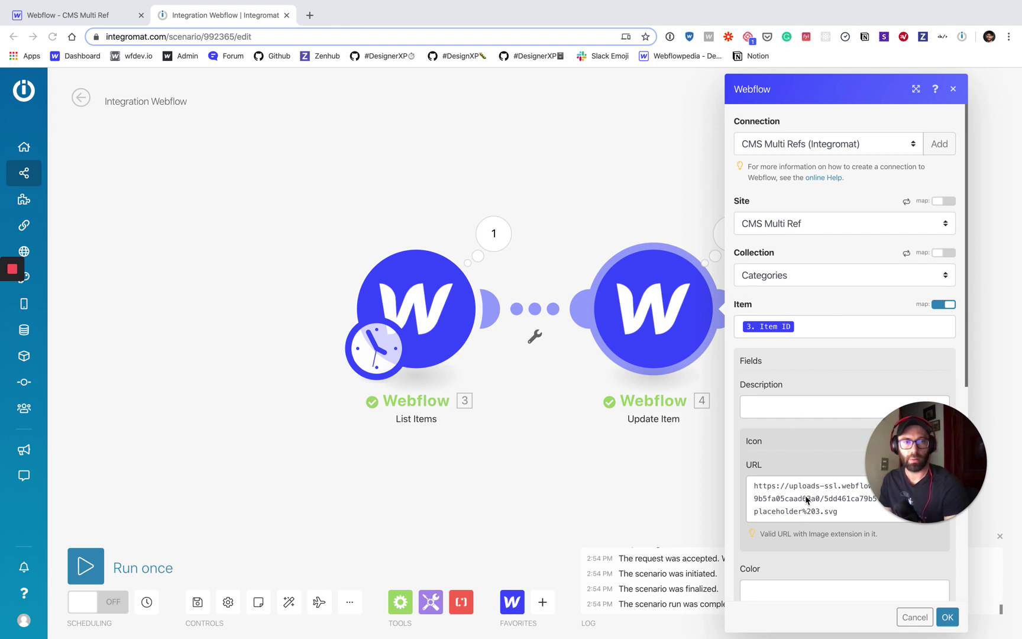
left_click(807, 275)
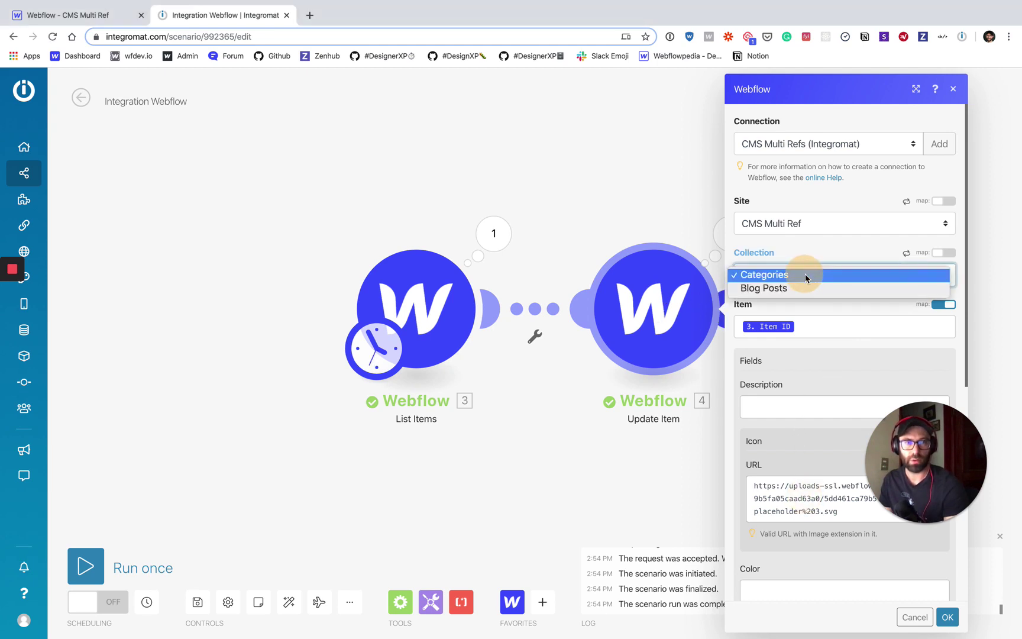
left_click(804, 288)
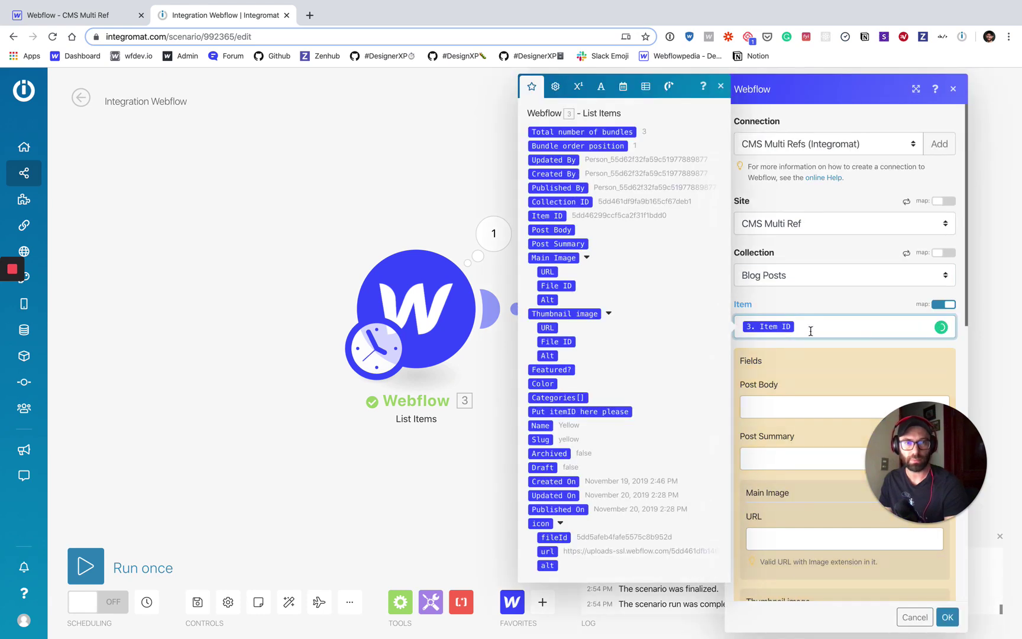
left_click(811, 358)
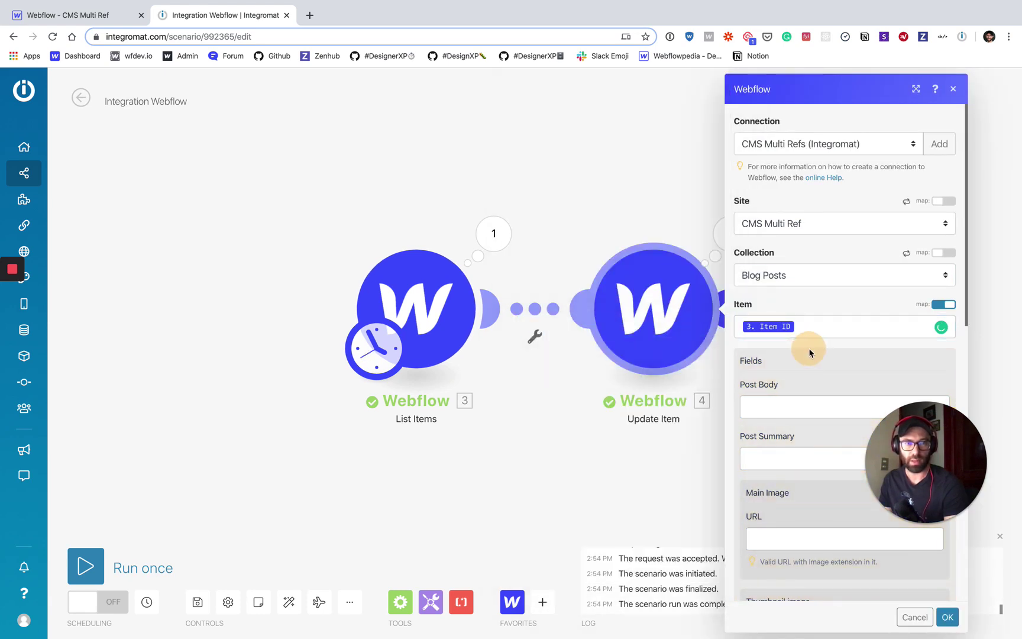
Paste the placeholder SVG URL into both Main Image URL and Thumbnail image URL.
scroll(787, 497, "down", 1)
scroll(784, 502, "down", 4)
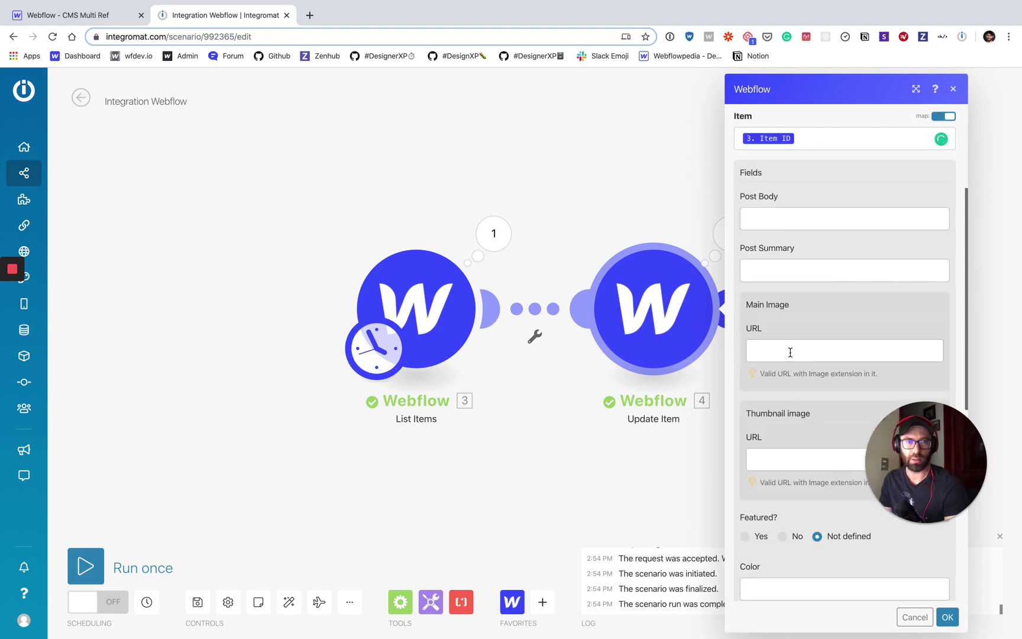
left_click(790, 349)
type("https://uploads-ssl.webflow.com/5dd461ca79b5fa05caad63a0/5dd461ca79b5fae703ad63cd_placeholder%203.svg")
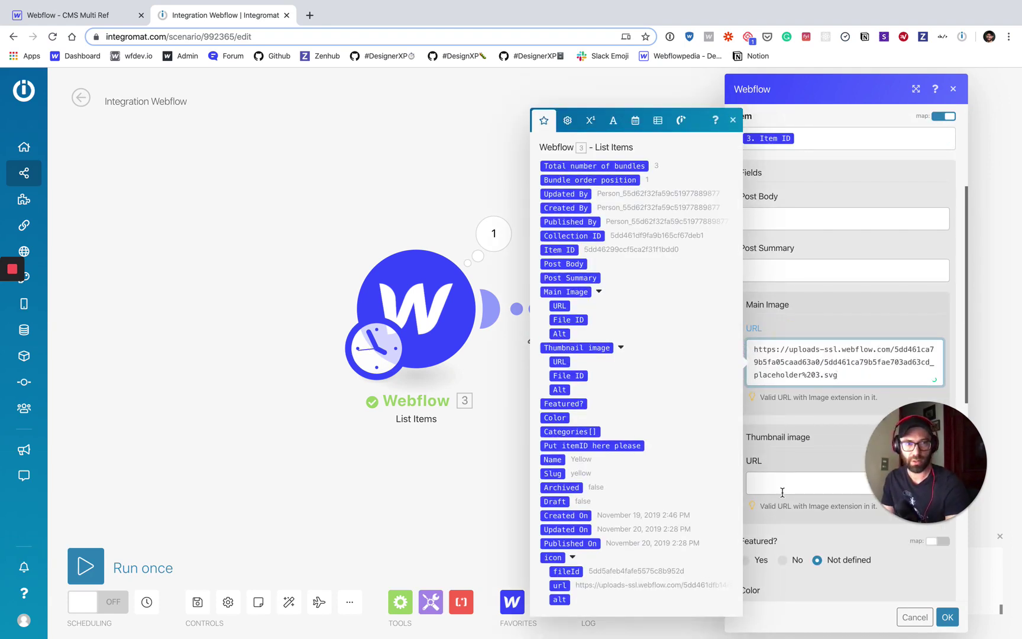
left_click(793, 482)
type("https://uploads-ssl.webflow.com/5dd461ca79b5fa05caad63a0/5dd461ca79b5fae703ad63cd_placeholder%203.svg")
left_click(812, 423)
Map '3. Item ID' into 'Put itemID here please' and save the Update Item settings.
scroll(811, 420, "down", 8)
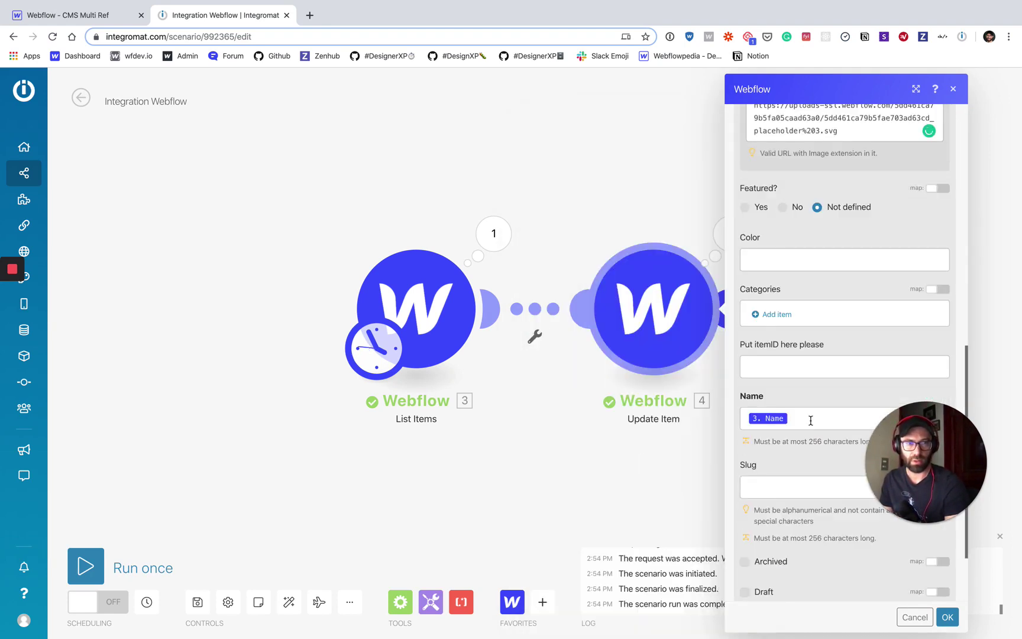
scroll(789, 312, "up", 3)
scroll(789, 314, "down", 3)
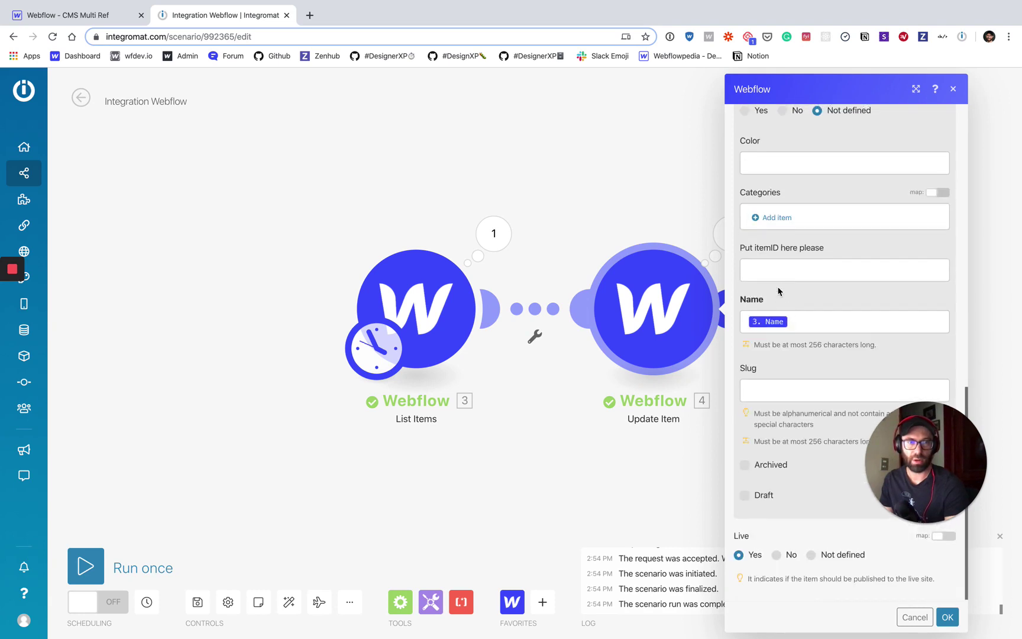
left_click(779, 271)
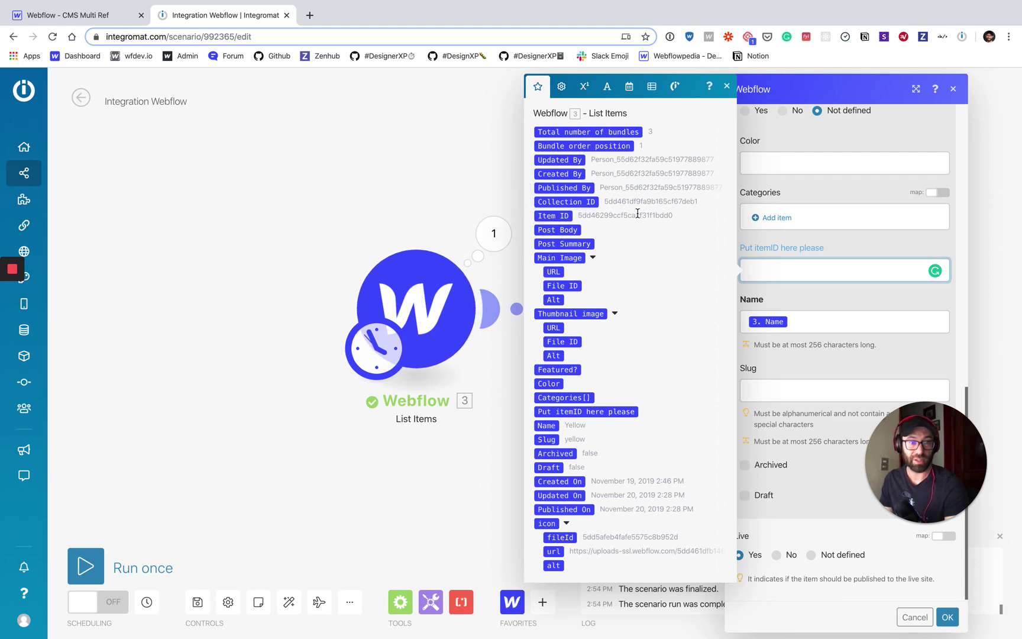
left_click_drag(560, 217, 786, 271)
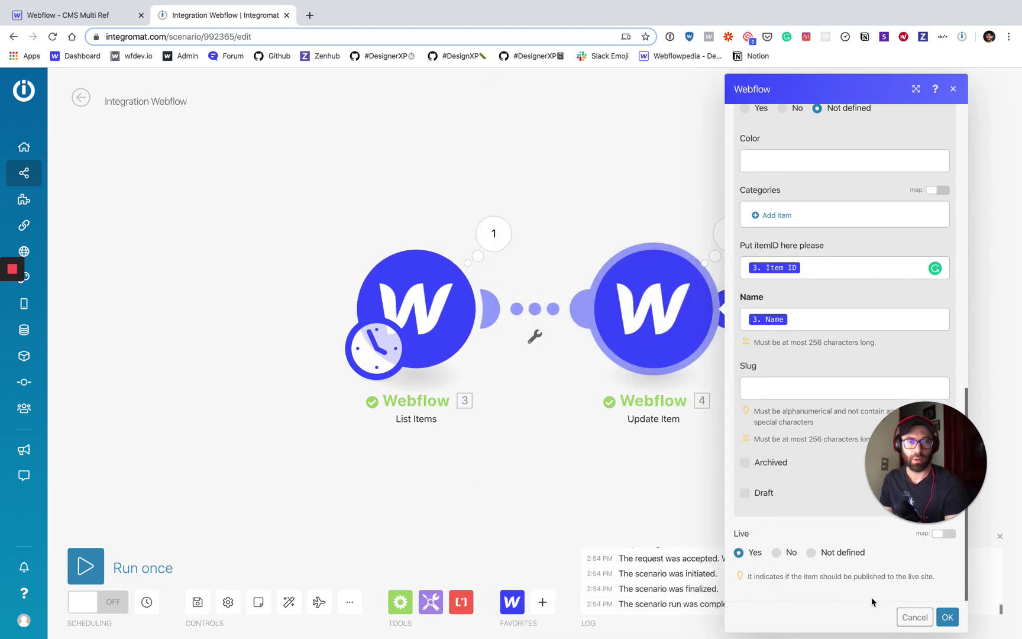
left_click(947, 617)
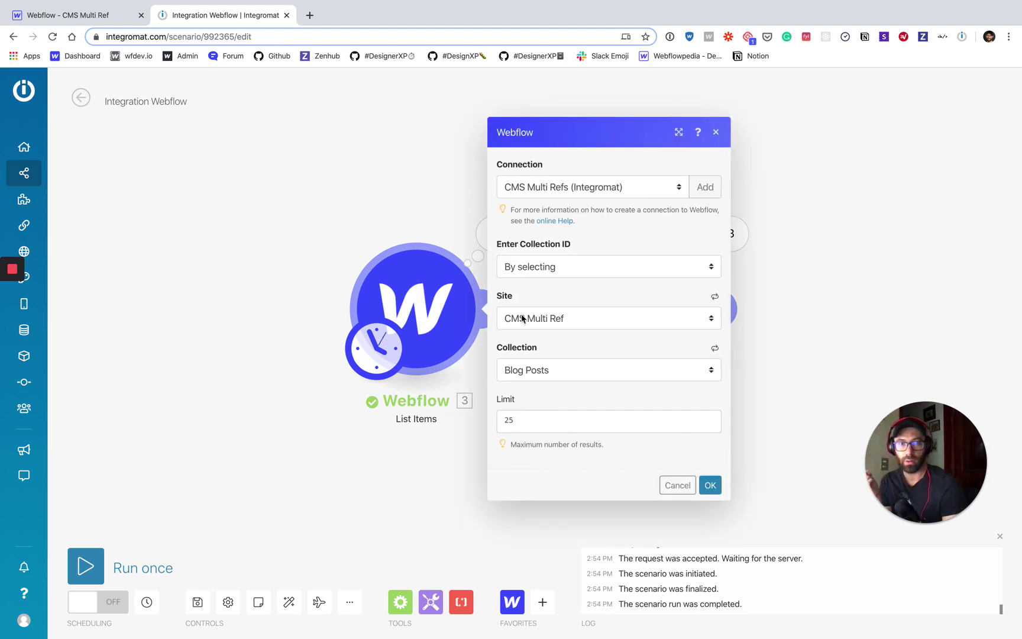
Close the List Items settings and run the scenario once to update all 20 blog posts.
left_click(710, 485)
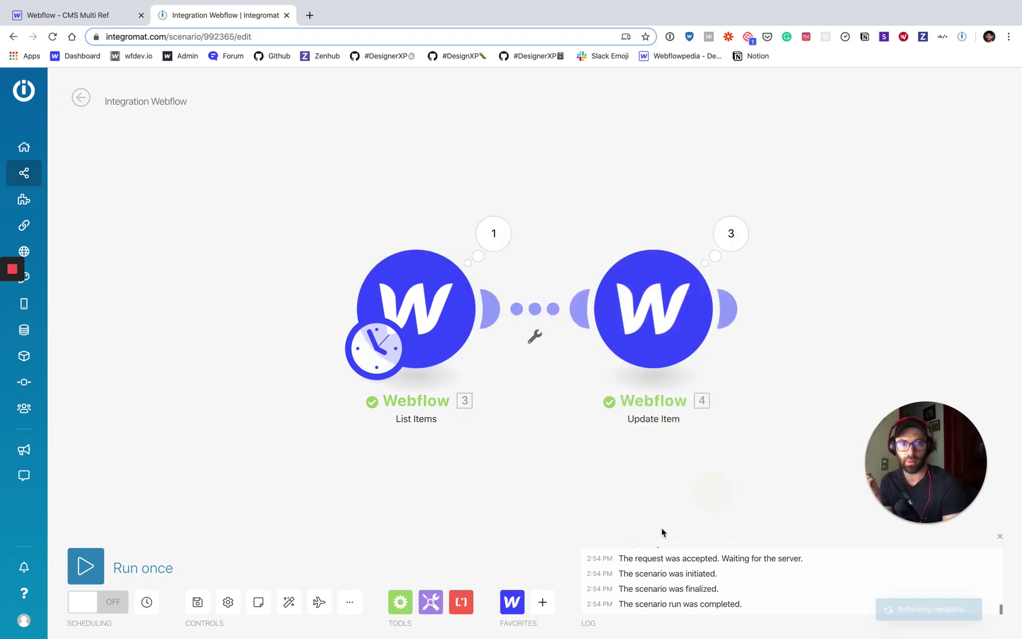
left_click(86, 566)
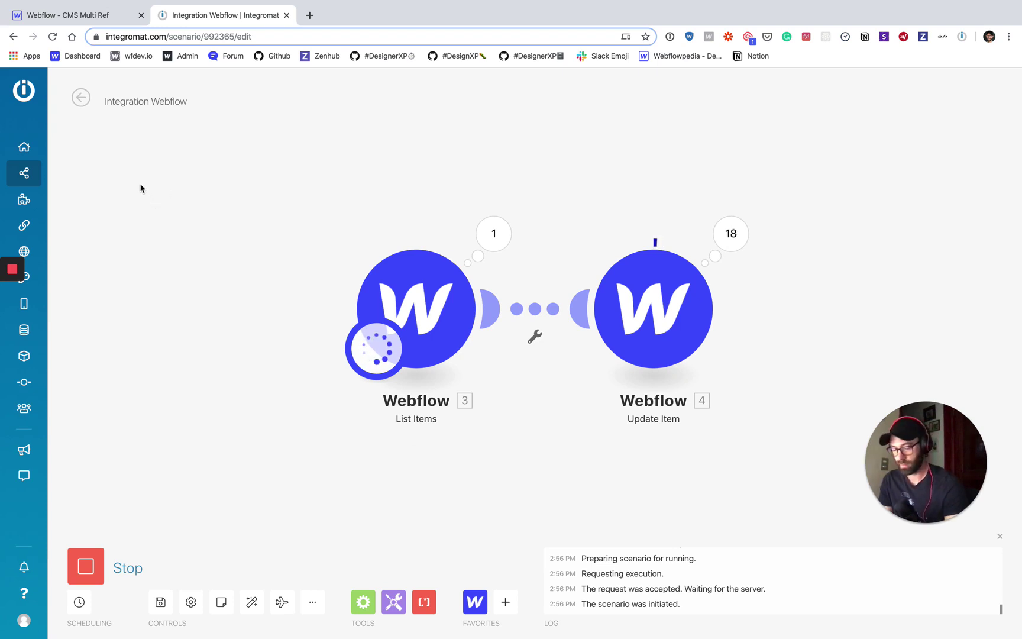
Reload Webflow, open Blog Posts, and show the now-filled 'Put itemID here please' column.
left_click(90, 16)
left_click(52, 37)
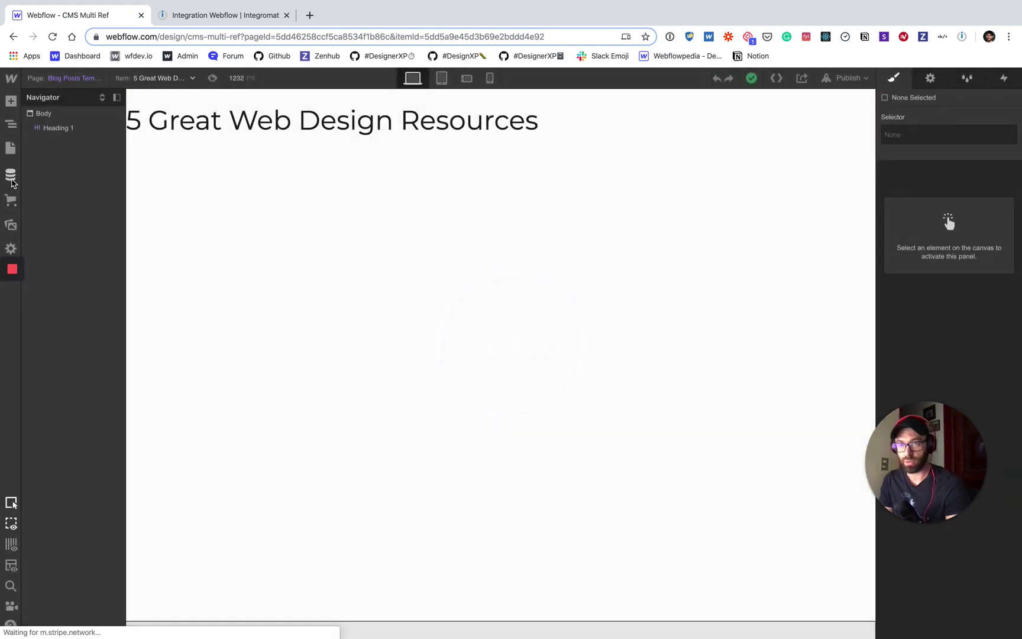
left_click(10, 177)
left_click(107, 131)
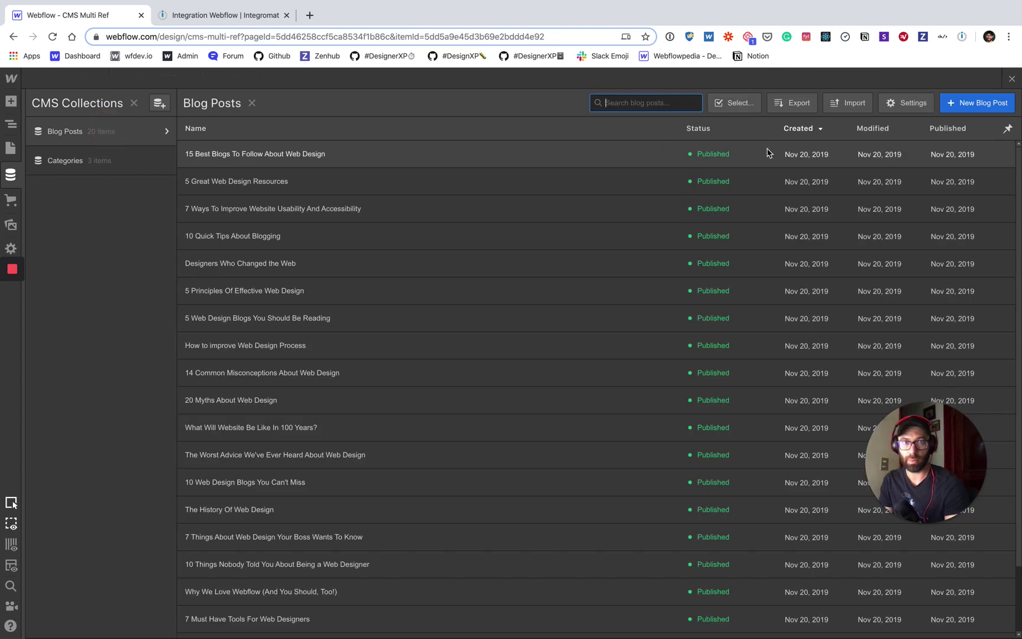
left_click(1008, 129)
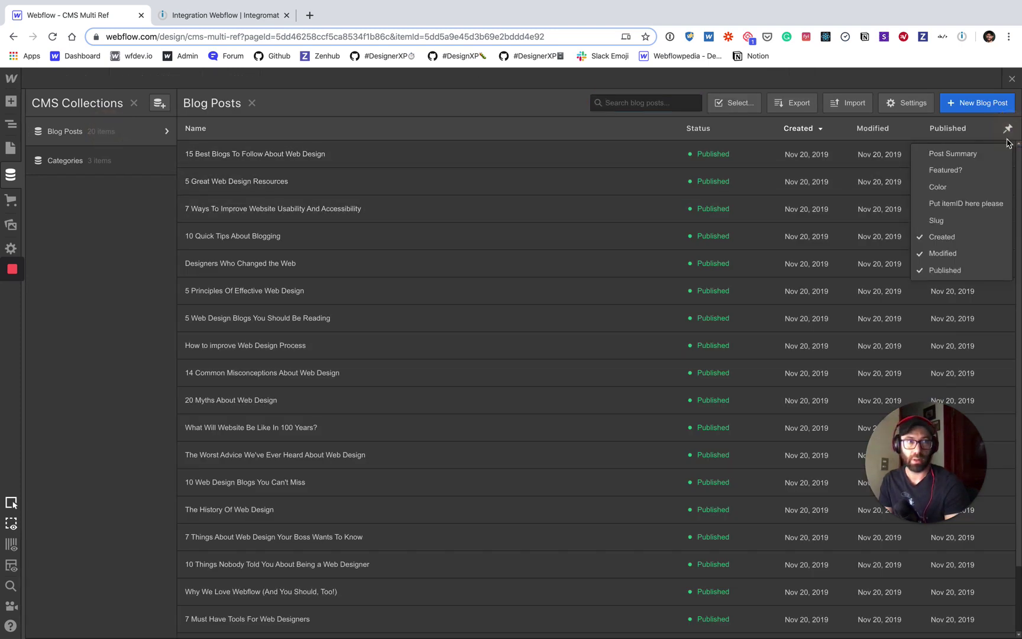
left_click(987, 203)
scroll(667, 263, "down", 3)
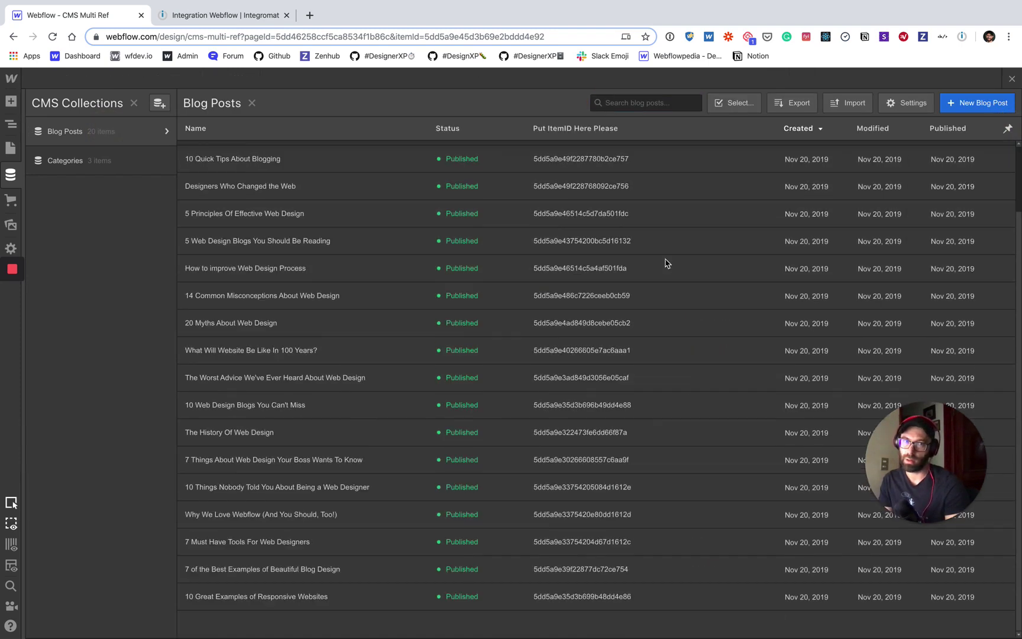
scroll(665, 263, "up", 3)
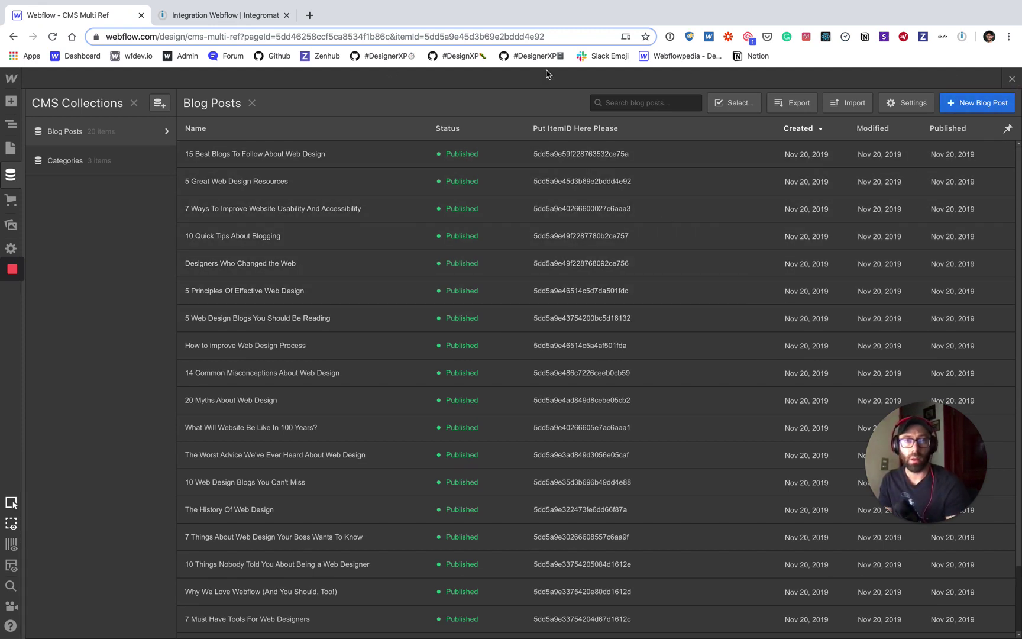
Schedule the Integromat scenario to run every day at 9:56 PM.
left_click(223, 16)
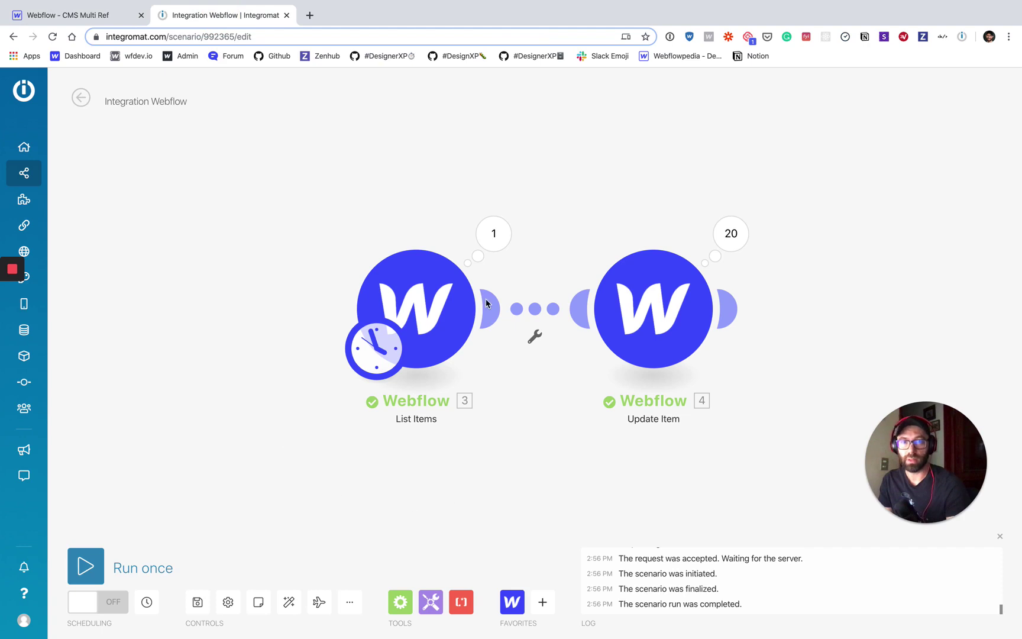
left_click(377, 354)
left_click(515, 312)
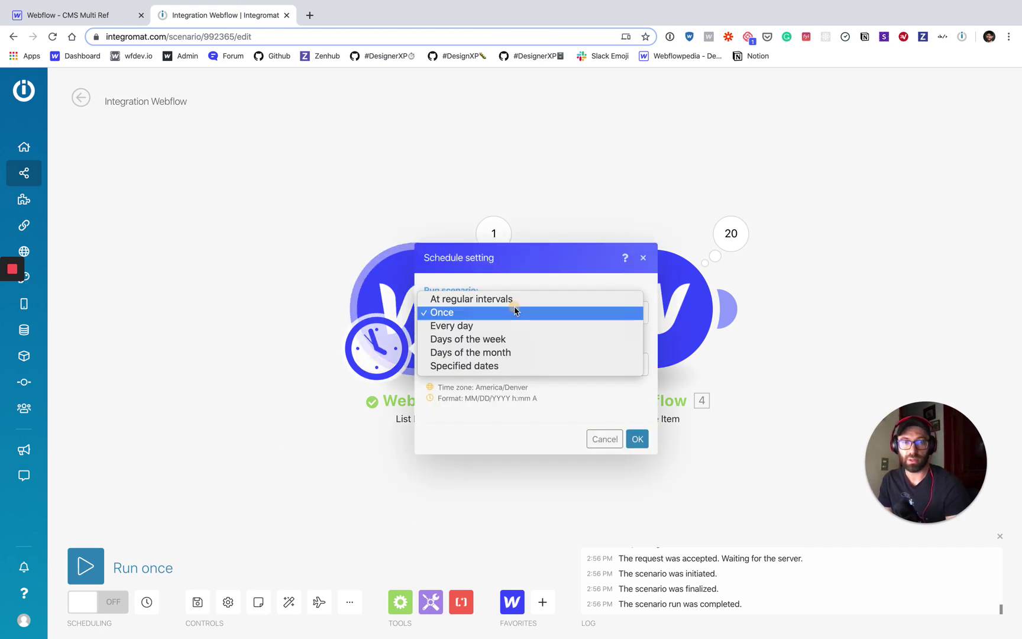
left_click(497, 327)
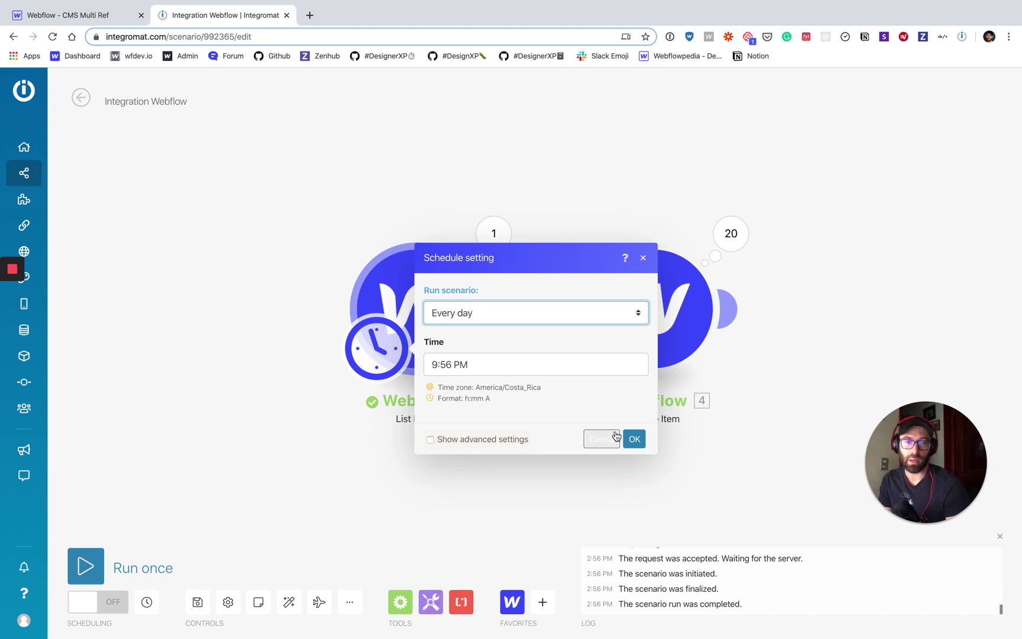
left_click(635, 439)
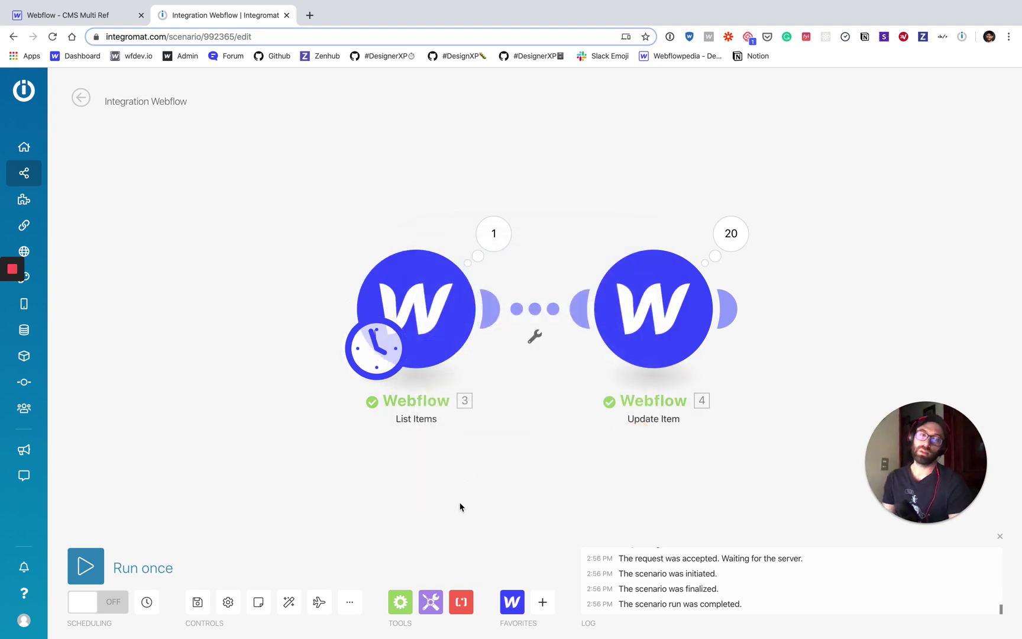